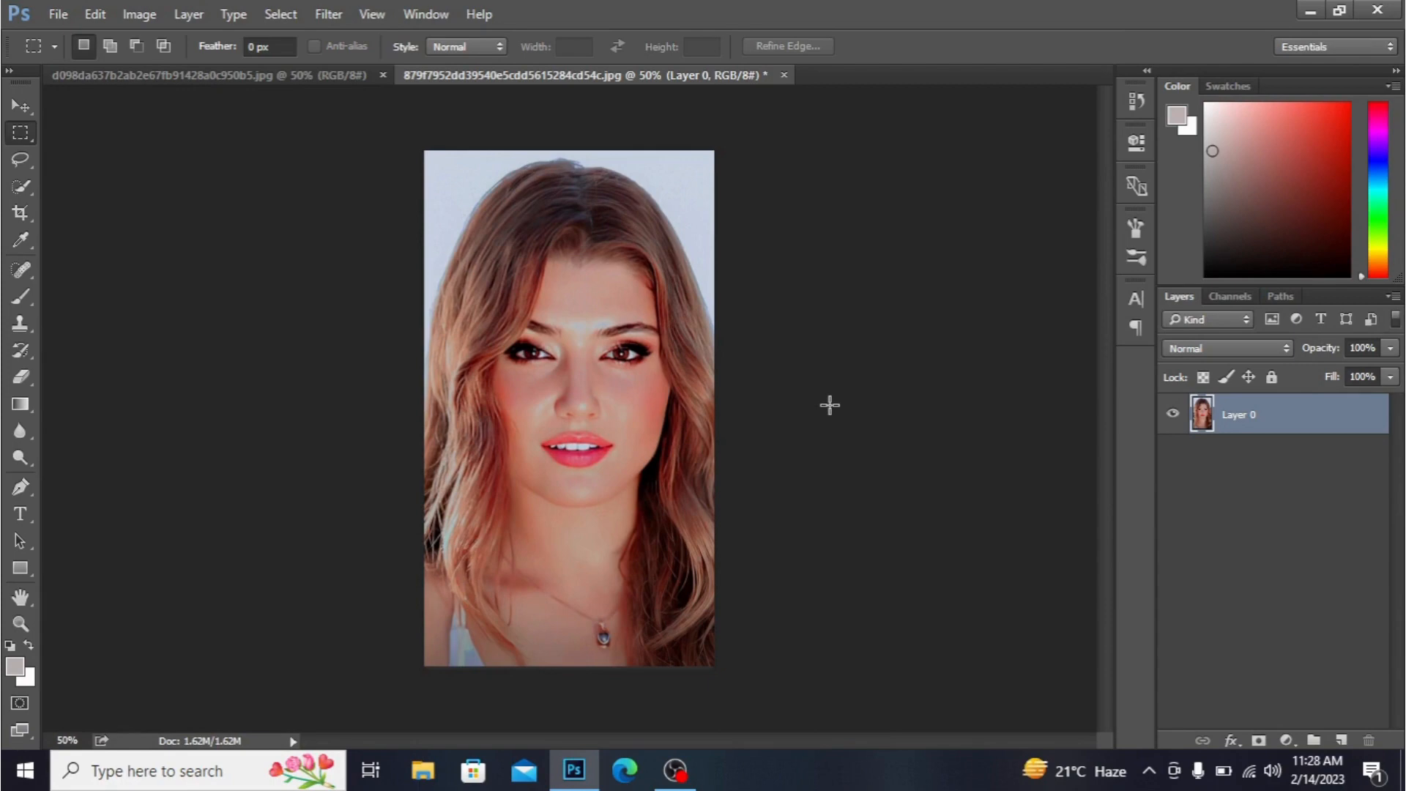
Duplicate the portrait layer, hide the copy, and add a new empty layer between the copy and the original.
{"action": "key", "text": "ctrl+j"}
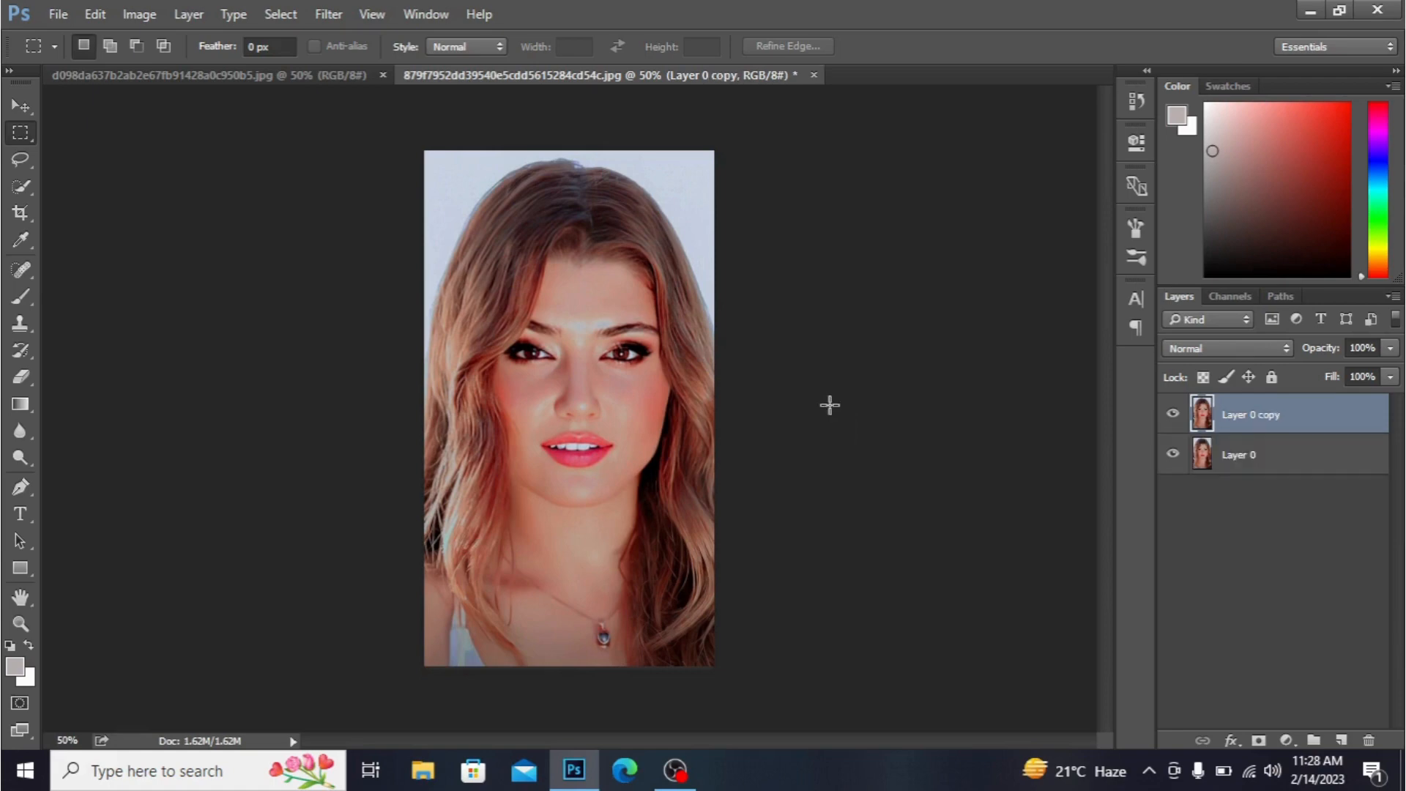
{"action": "left_click", "coordinate": [1173, 414]}
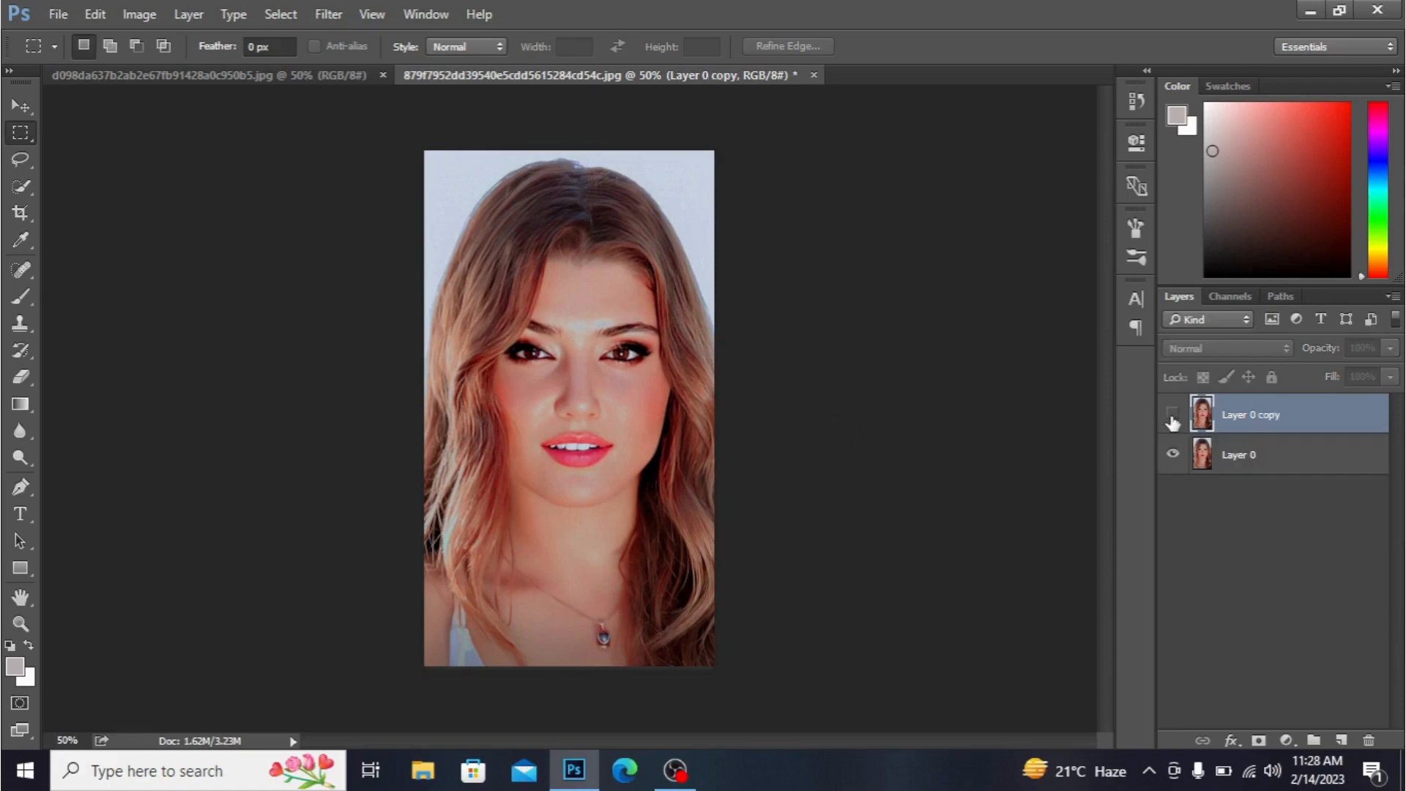
{"action": "left_click_drag", "start_coordinate": [1250, 415], "coordinate": [1369, 740]}
{"action": "left_click", "coordinate": [1340, 742]}
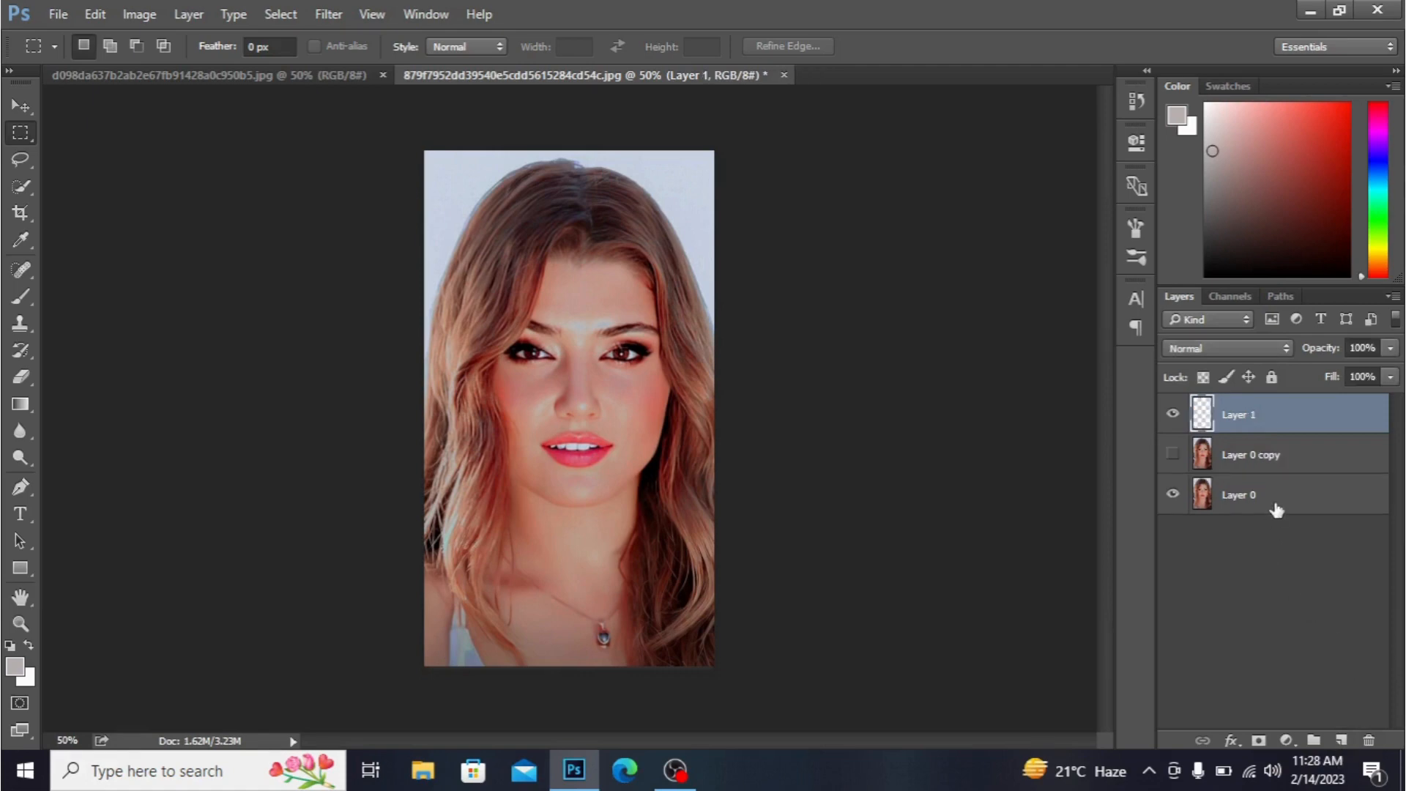
{"action": "left_click_drag", "start_coordinate": [1304, 418], "coordinate": [1305, 471]}
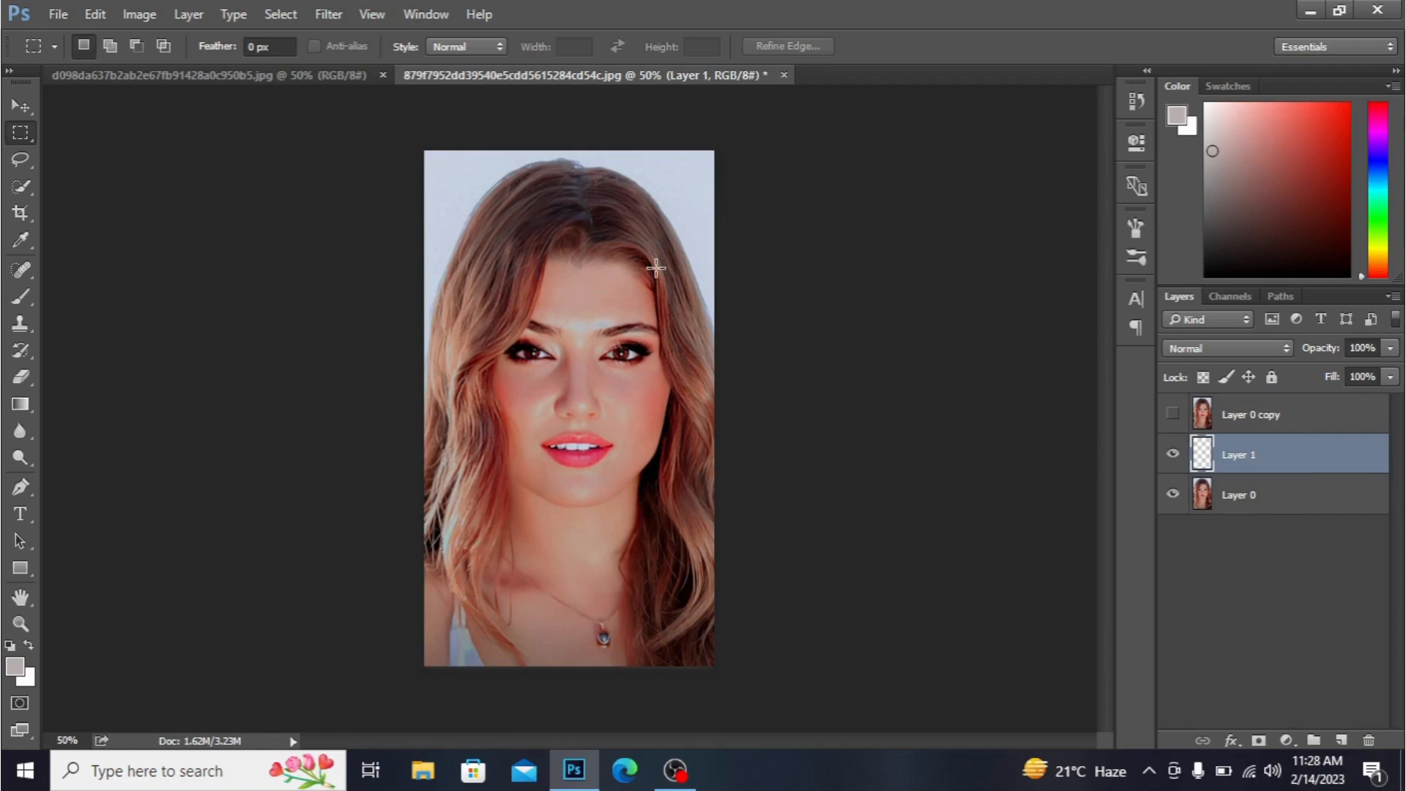
Paint a solid white diagonal band across the eyes on Layer 1 with the 436 px rough-edged brush.
{"action": "left_click", "coordinate": [23, 303]}
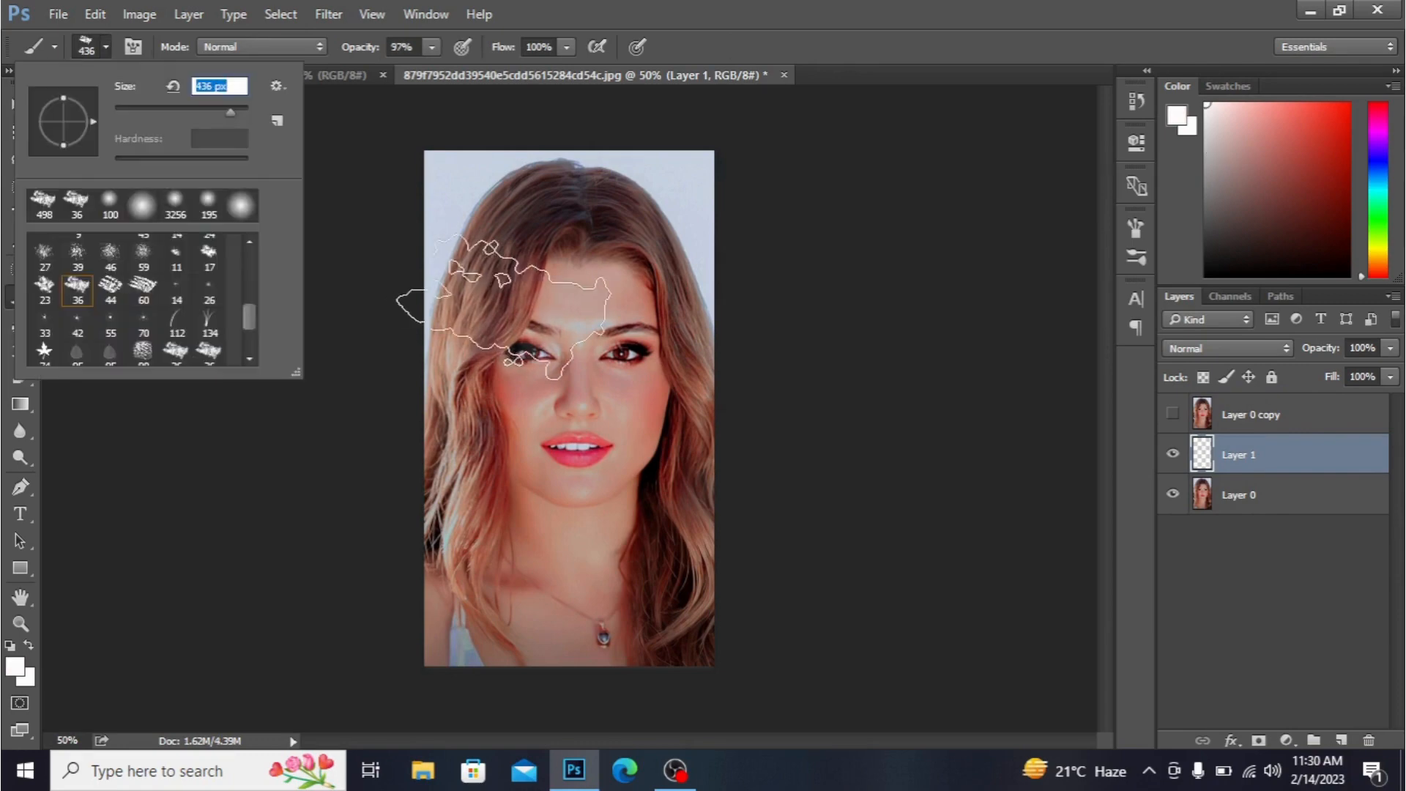
{"action": "left_click_drag", "start_coordinate": [503, 307], "coordinate": [476, 297]}
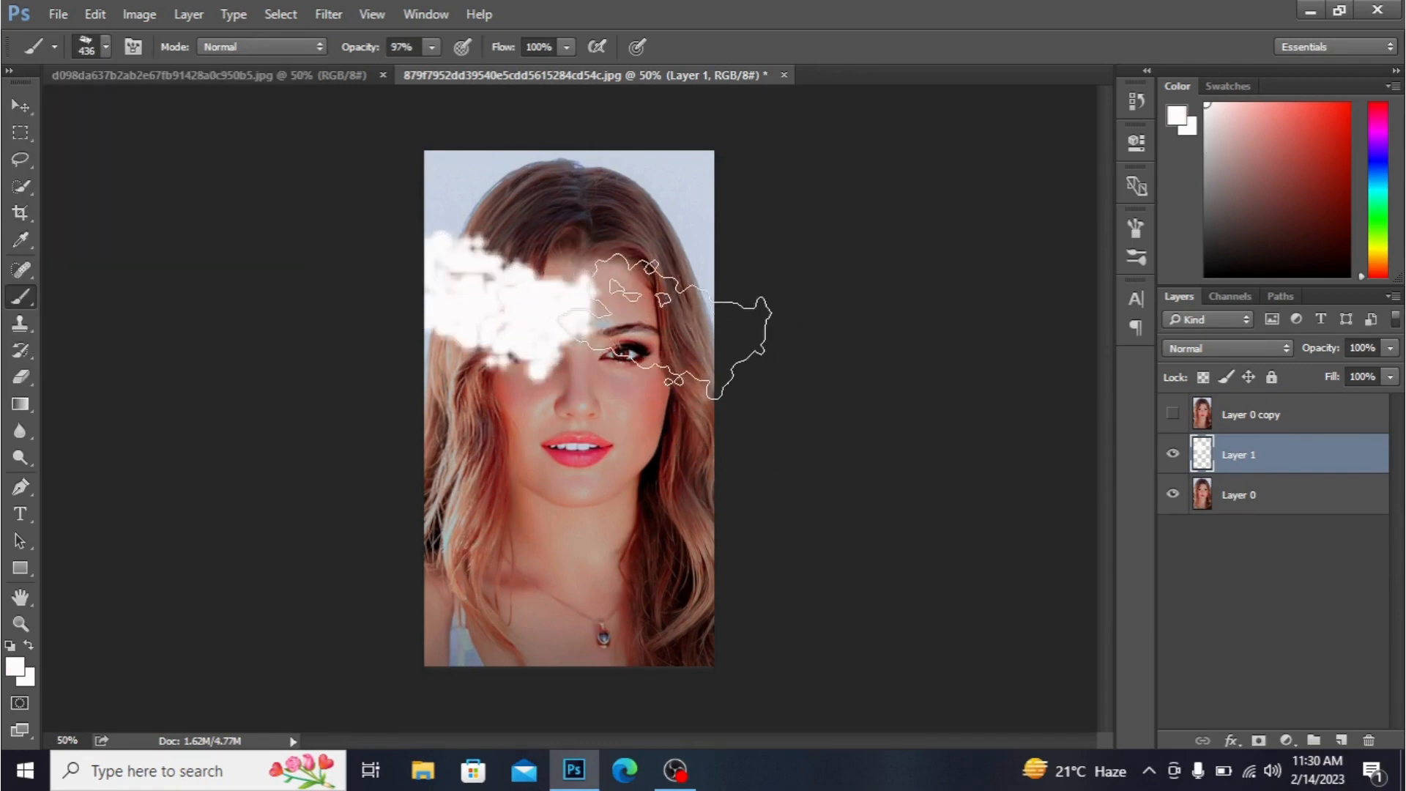
{"action": "left_click_drag", "start_coordinate": [639, 341], "coordinate": [634, 344]}
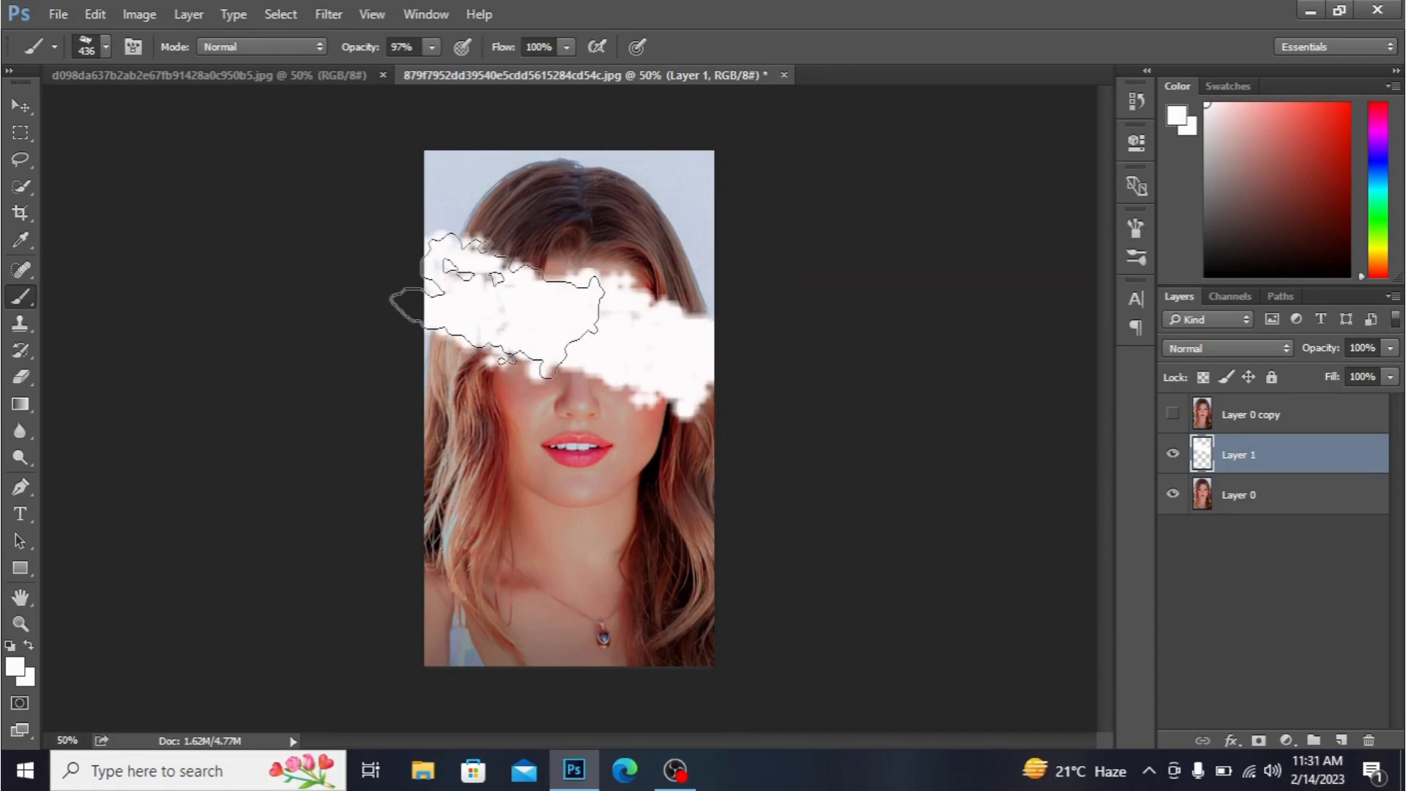
{"action": "left_click", "coordinate": [497, 306]}
{"action": "left_click", "coordinate": [497, 306]}
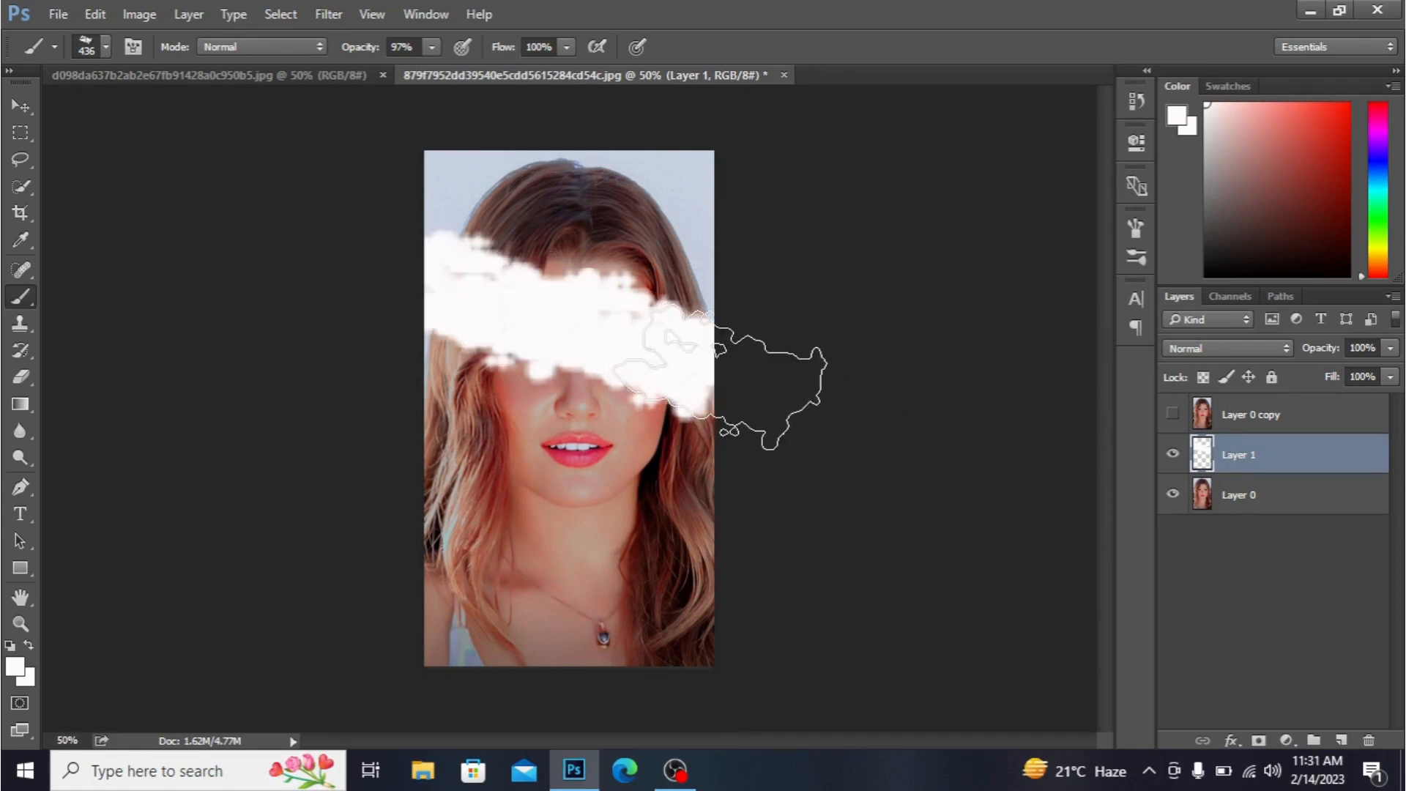
{"action": "left_click", "coordinate": [441, 277]}
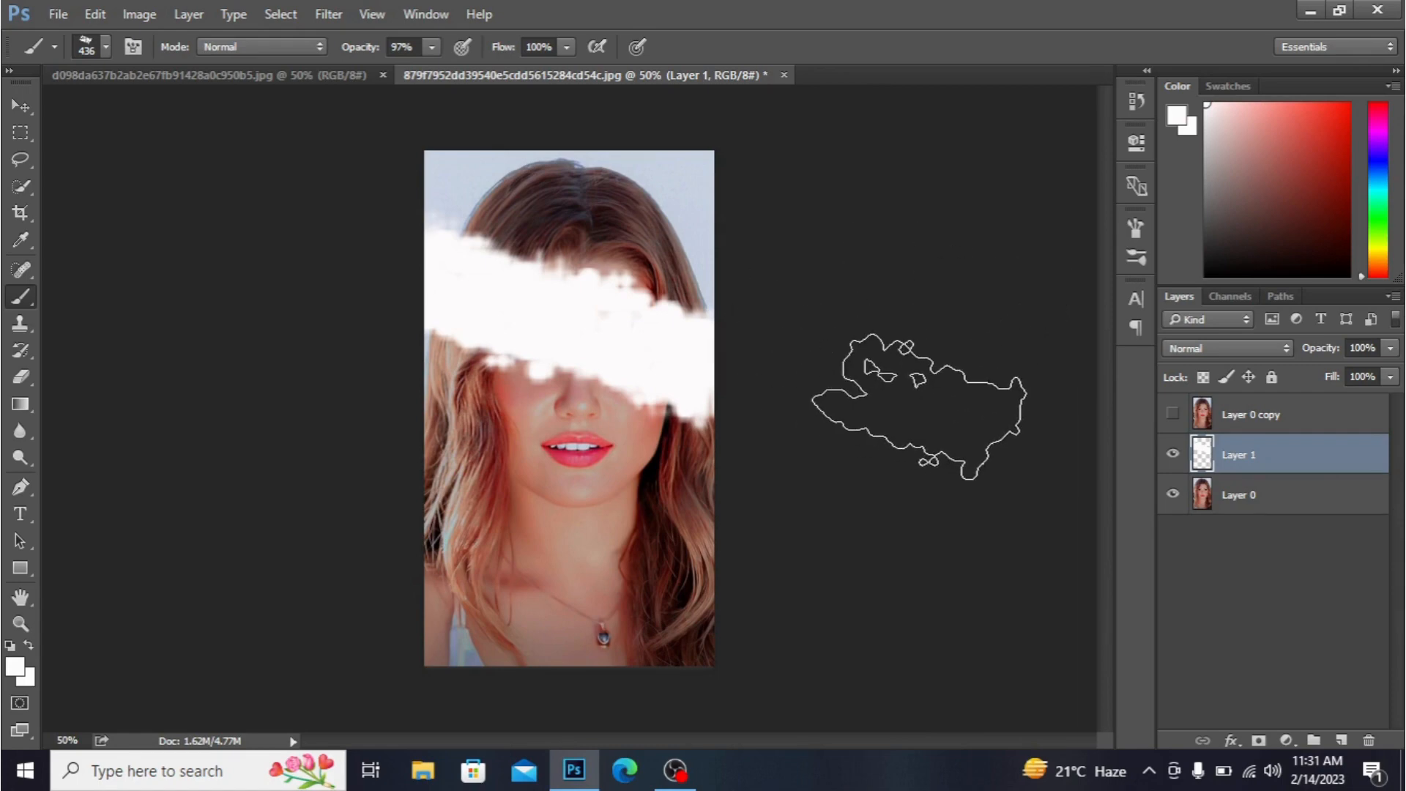
Show Layer 0 copy again and clip it to the painted band on Layer 1.
{"action": "left_click", "coordinate": [1174, 414]}
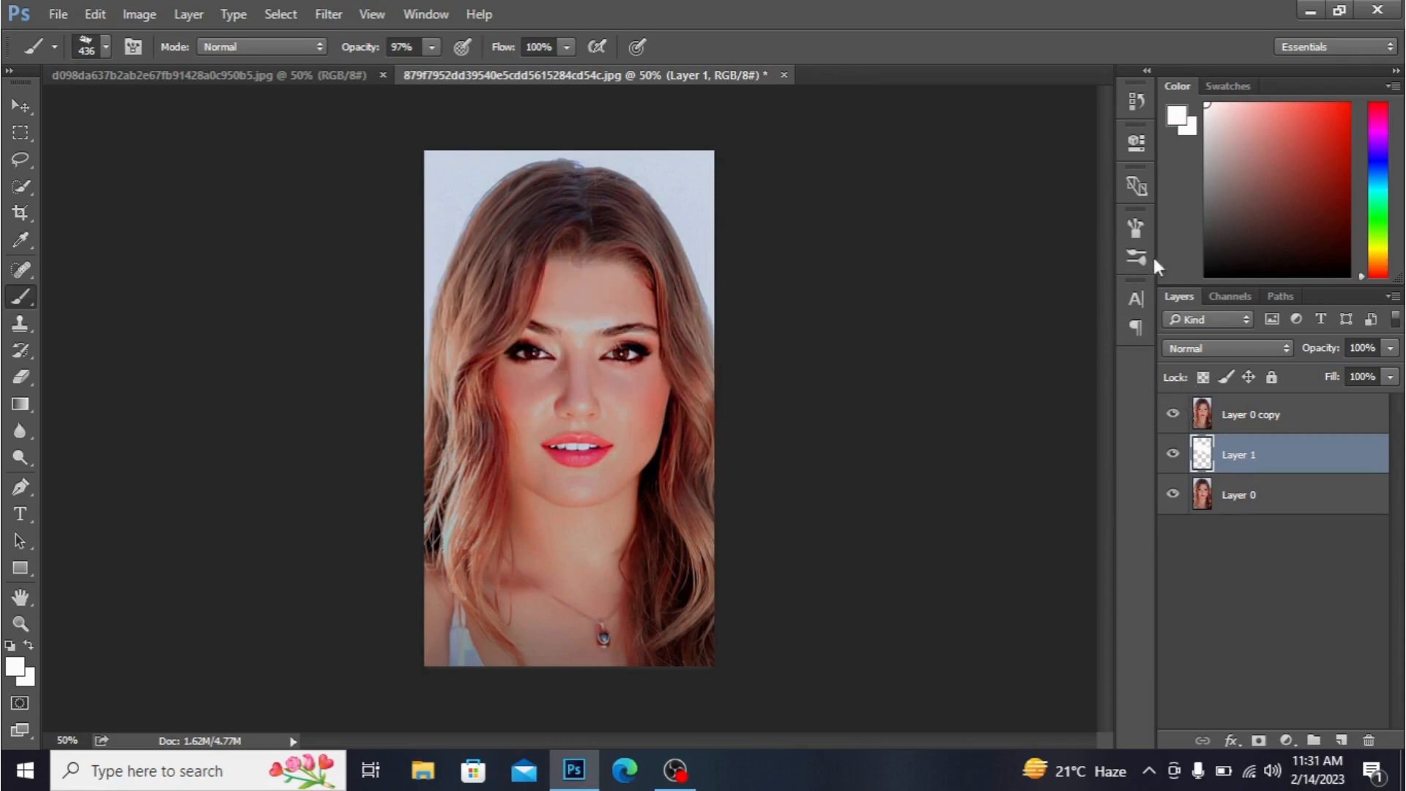
{"action": "left_click", "coordinate": [1235, 417]}
{"action": "right_click", "coordinate": [1234, 415]}
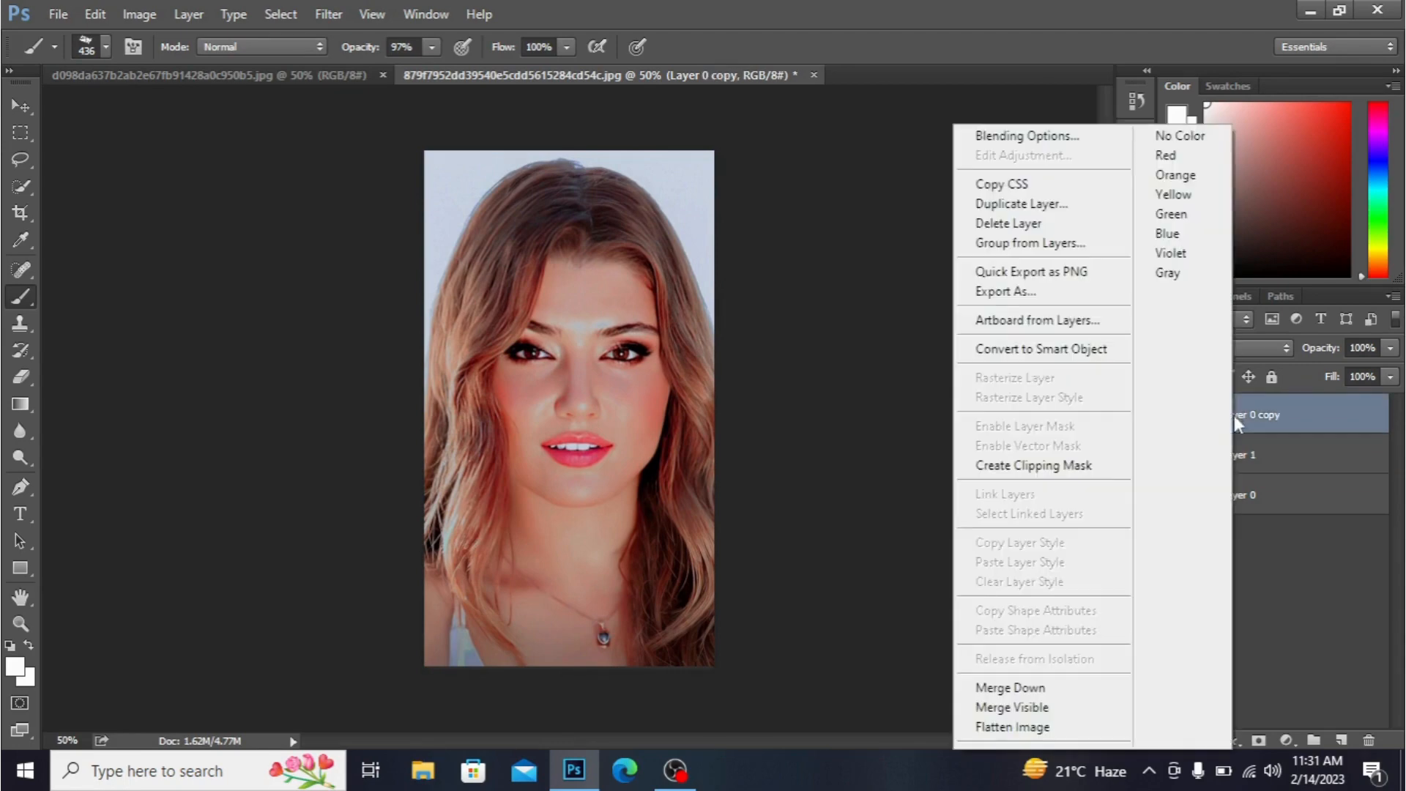
{"action": "left_click", "coordinate": [1050, 473]}
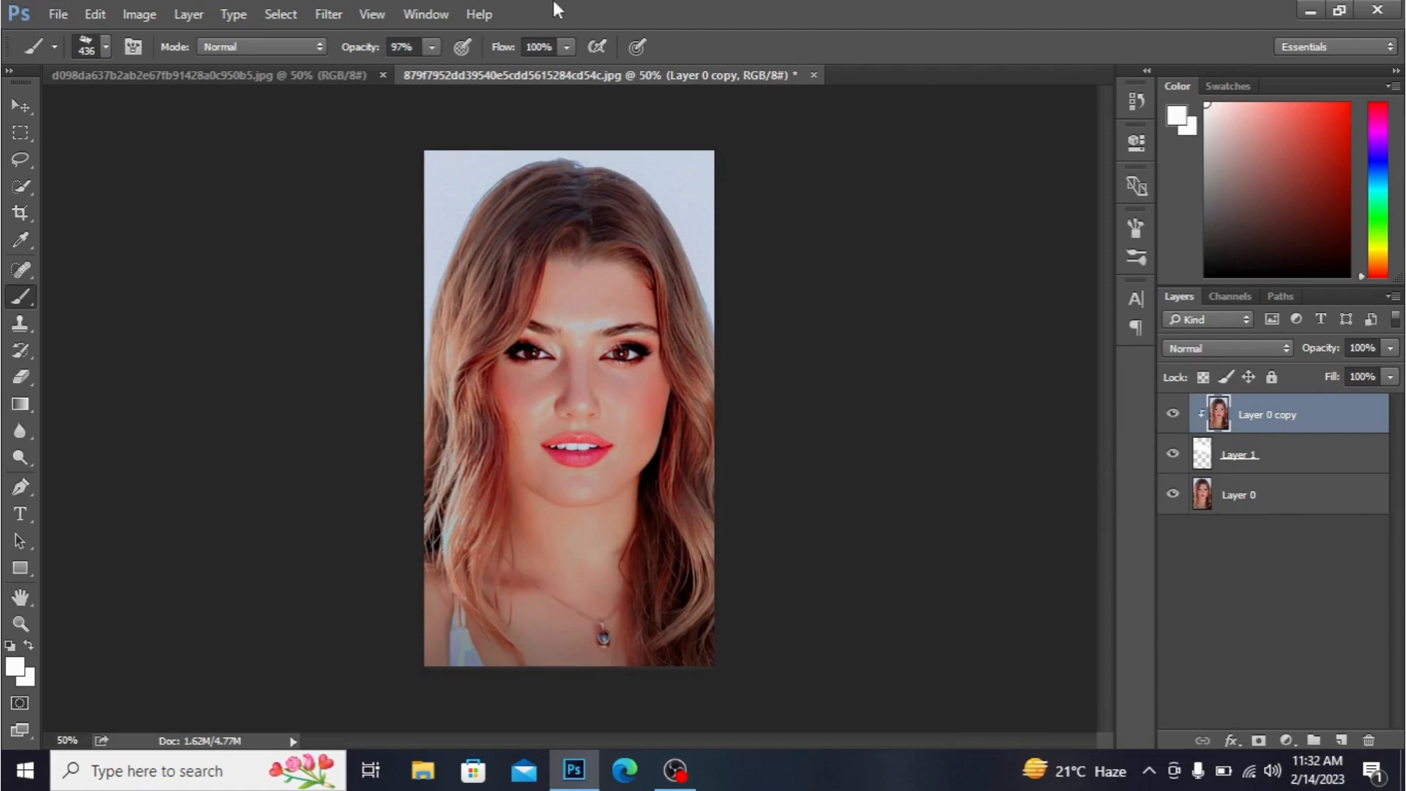
Desaturate Layer 0 copy to turn the band across the eyes black and white.
{"action": "left_click", "coordinate": [146, 11]}
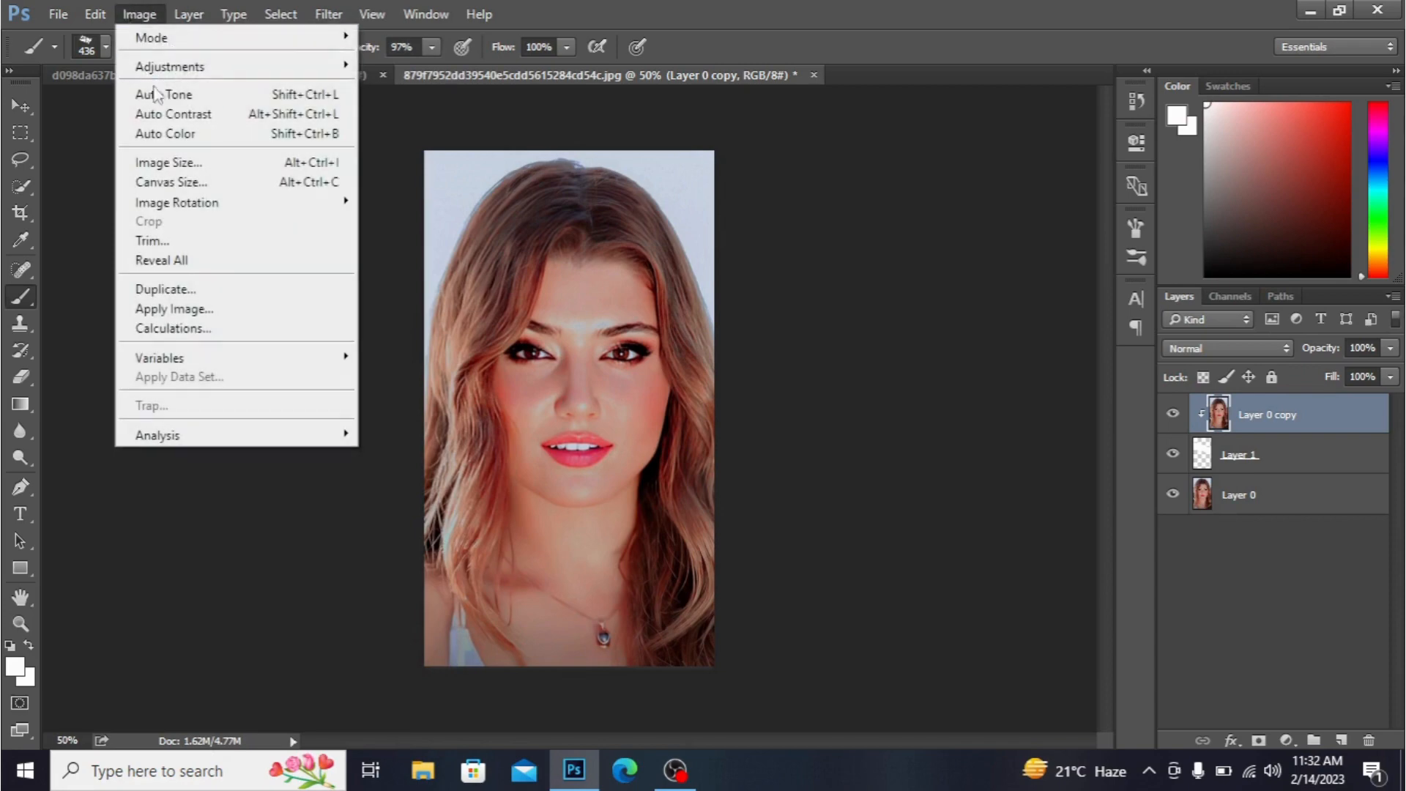
{"action": "mouse_move", "coordinate": [227, 66]}
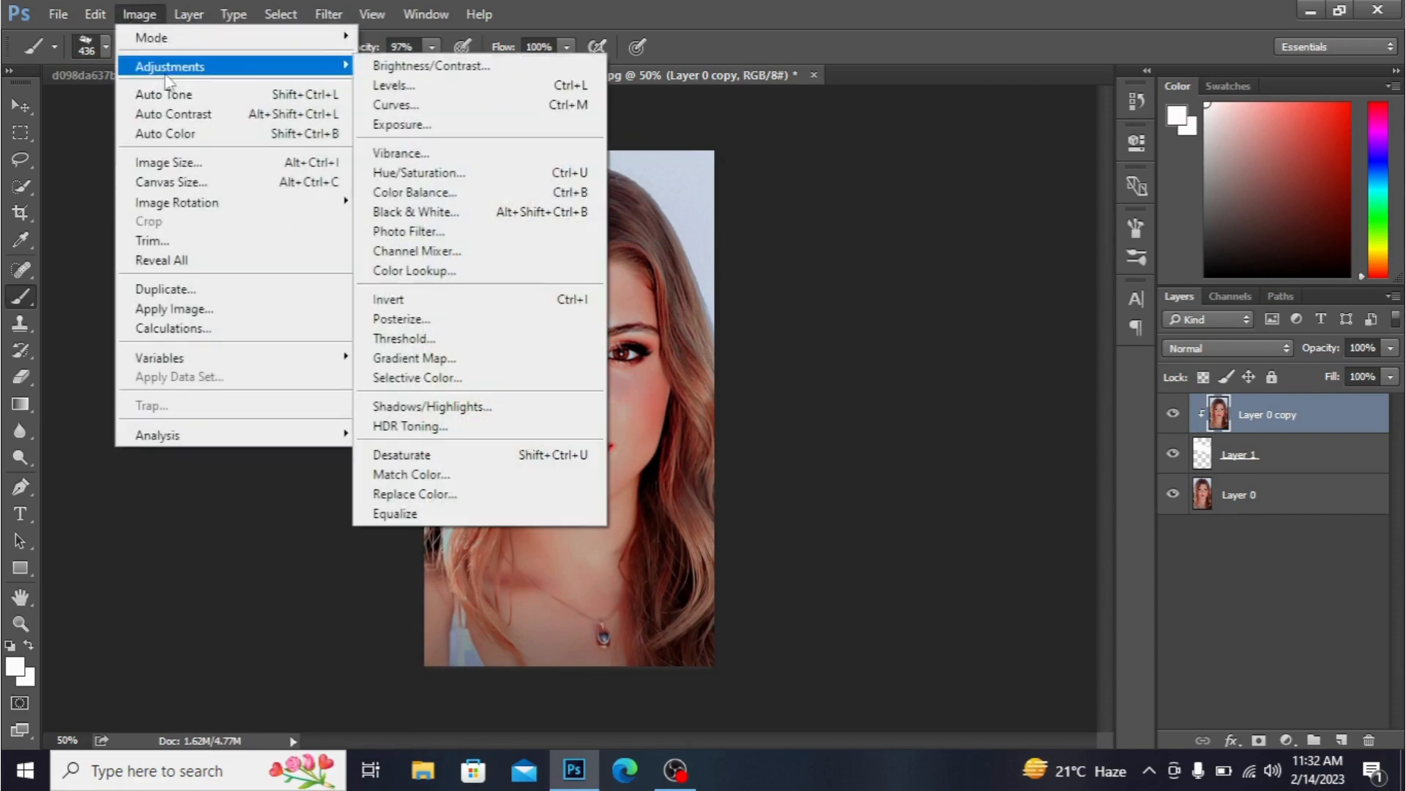
{"action": "left_click", "coordinate": [460, 462]}
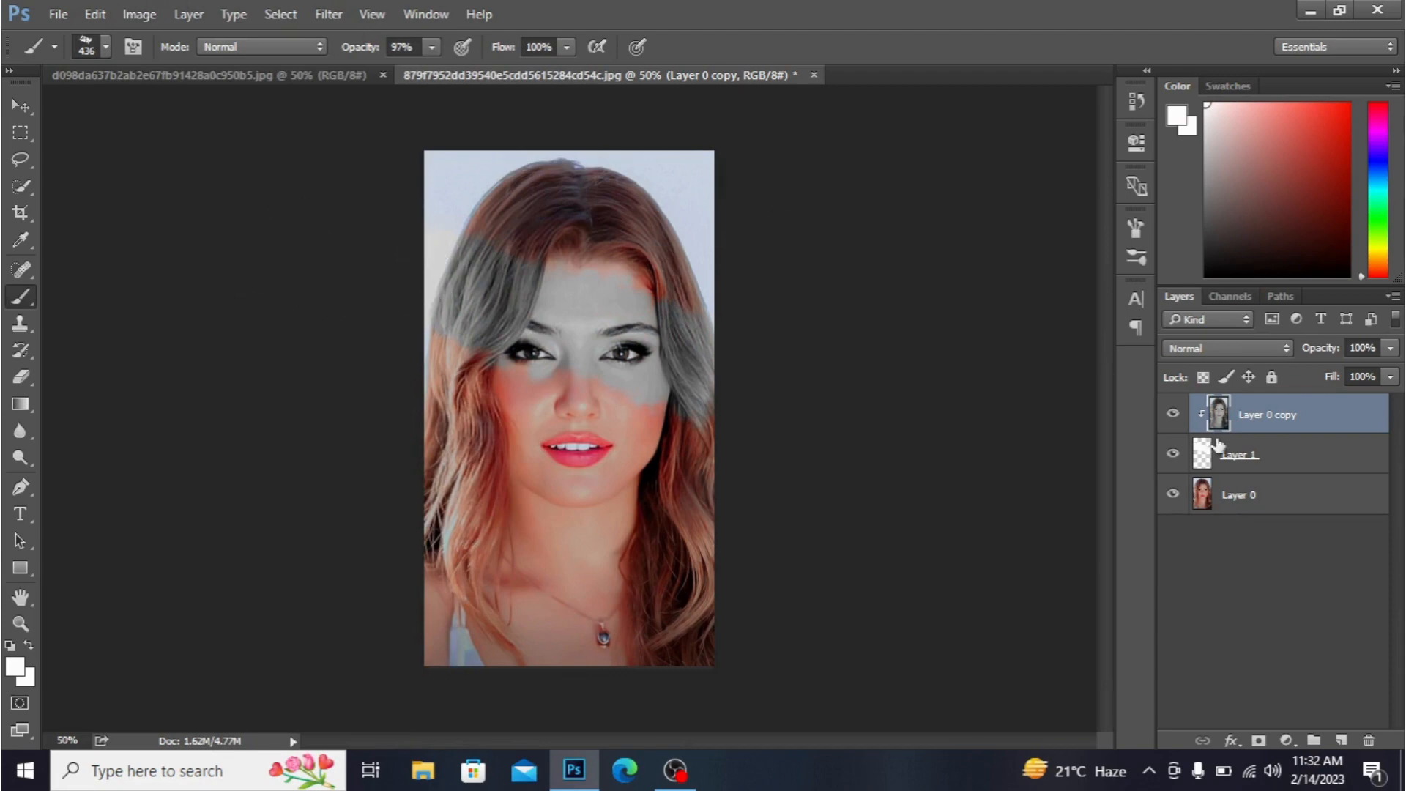
Add a new empty layer above Layer 0 copy and clip it to the band as well.
{"action": "left_click", "coordinate": [1341, 740]}
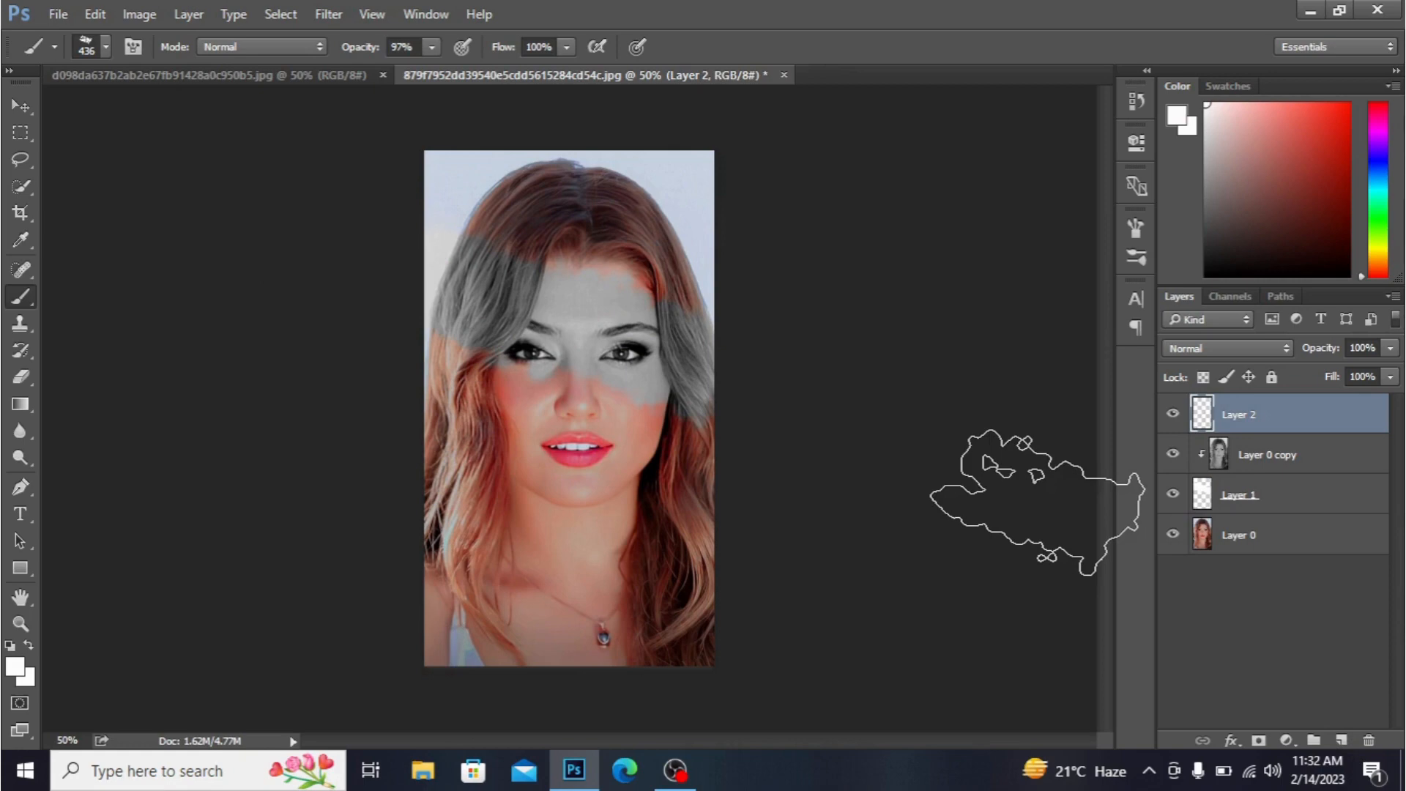
{"action": "right_click", "coordinate": [1232, 417]}
{"action": "left_click", "coordinate": [1000, 465]}
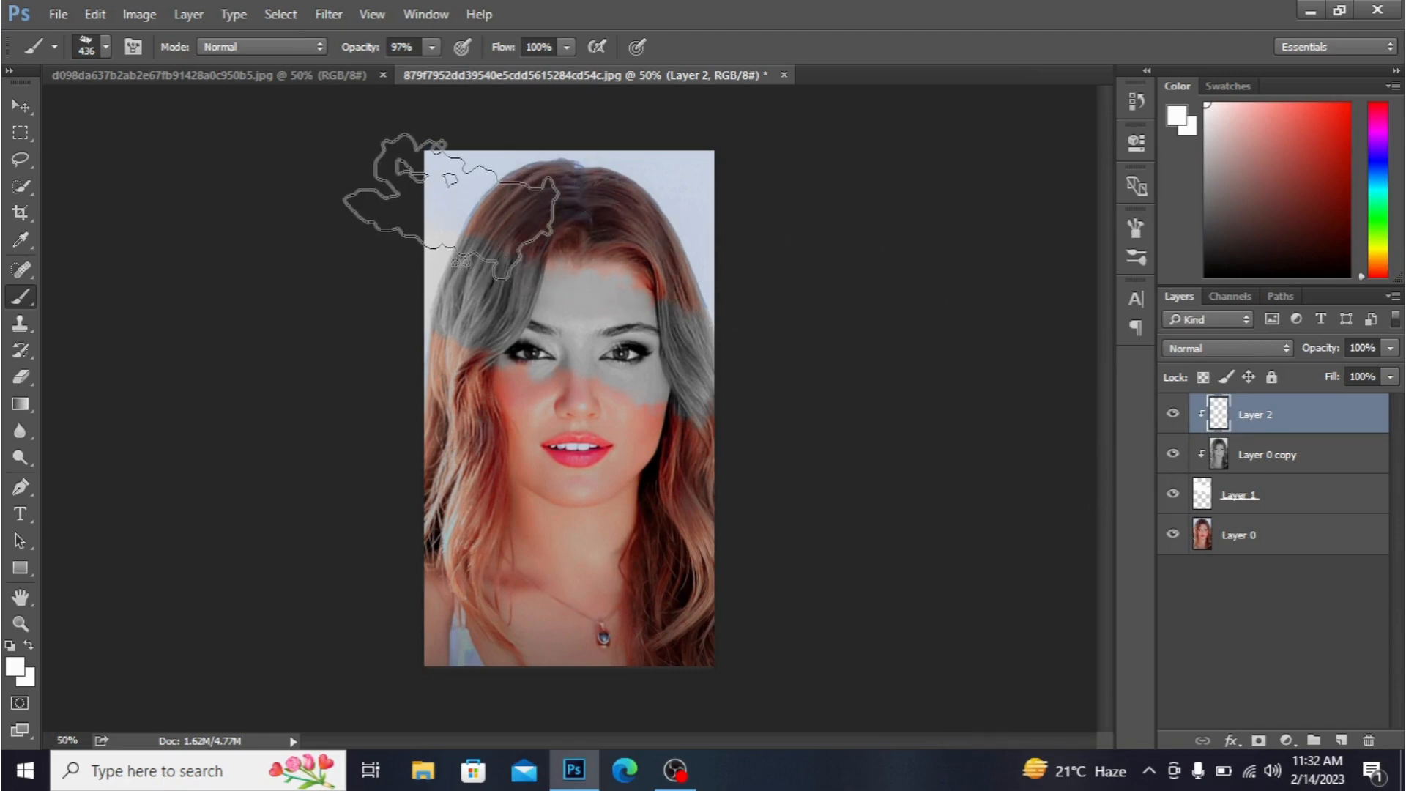
Paint a white torn-paper edge along the upper border of the grey band on Layer 2.
{"action": "left_click", "coordinate": [443, 194]}
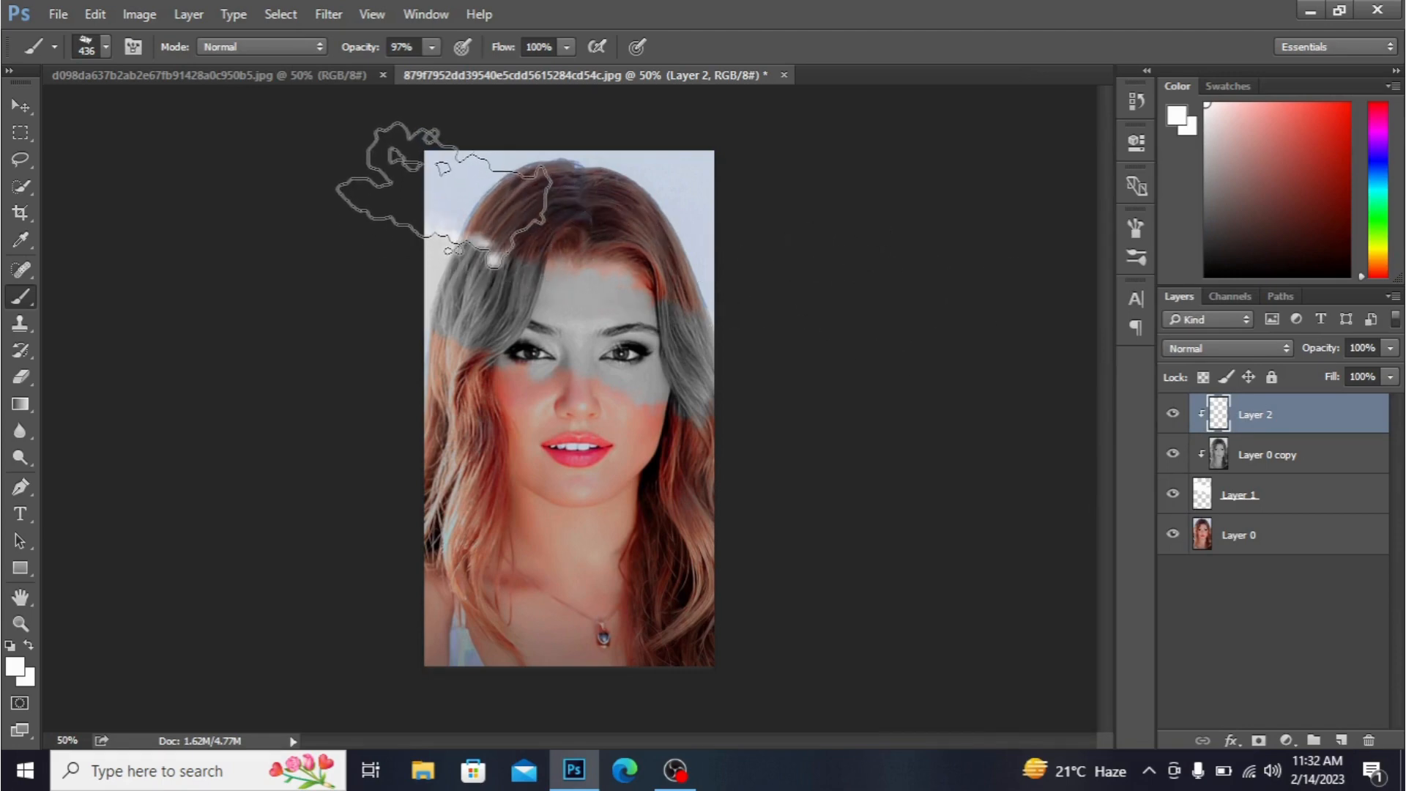
{"action": "left_click", "coordinate": [444, 195]}
{"action": "left_click", "coordinate": [444, 196]}
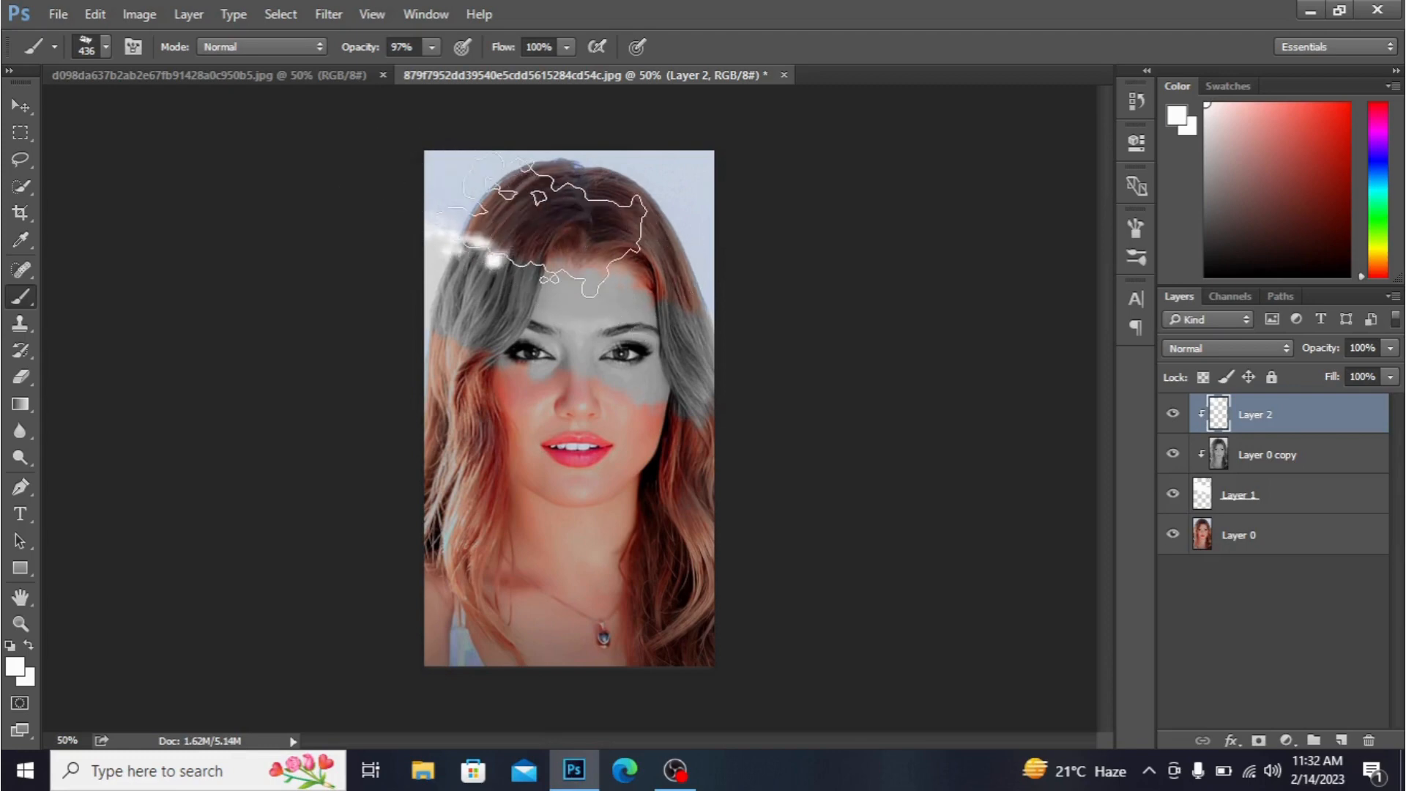
{"action": "left_click", "coordinate": [537, 221]}
{"action": "left_click", "coordinate": [537, 221]}
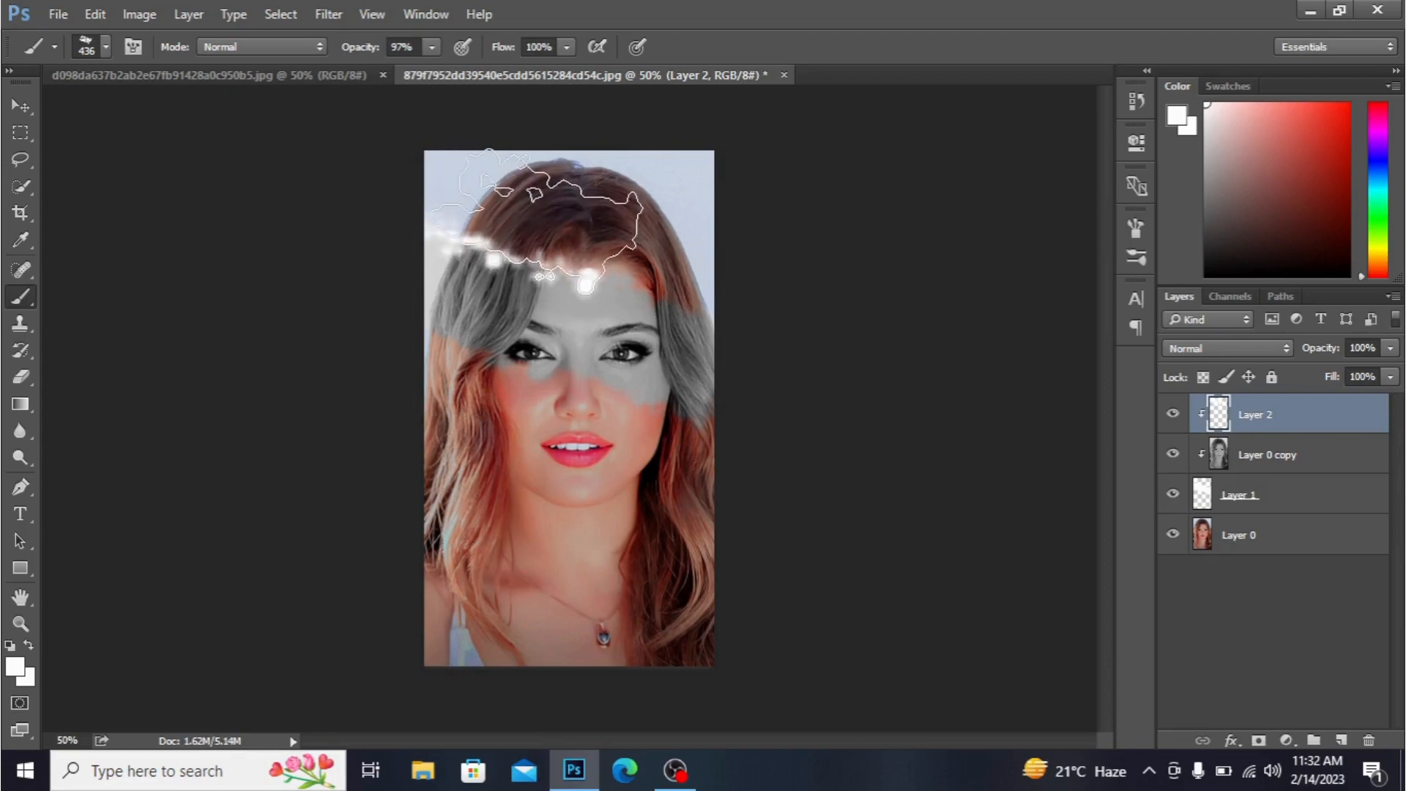
{"action": "left_click", "coordinate": [659, 257]}
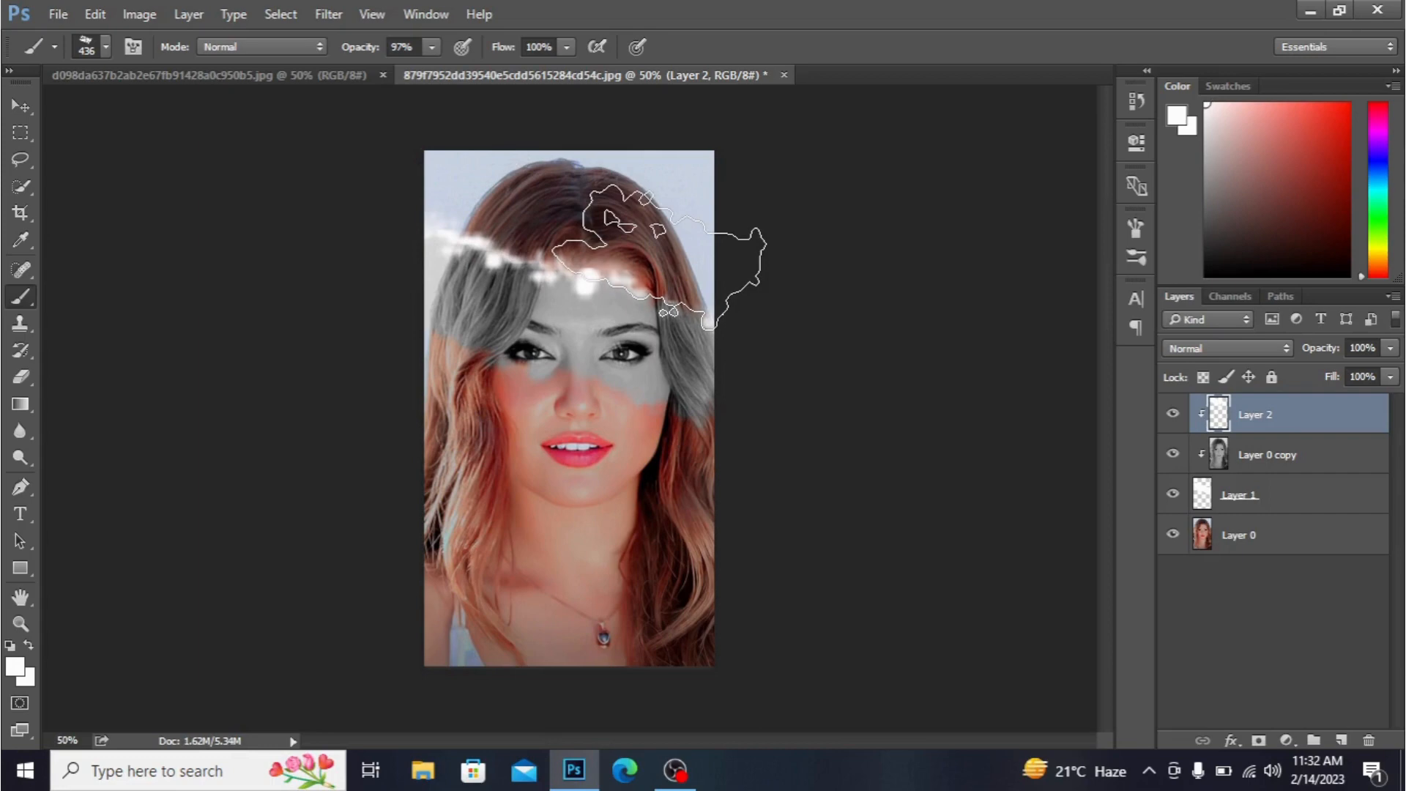
{"action": "left_click", "coordinate": [660, 258]}
{"action": "left_click", "coordinate": [659, 258]}
{"action": "left_click", "coordinate": [659, 257]}
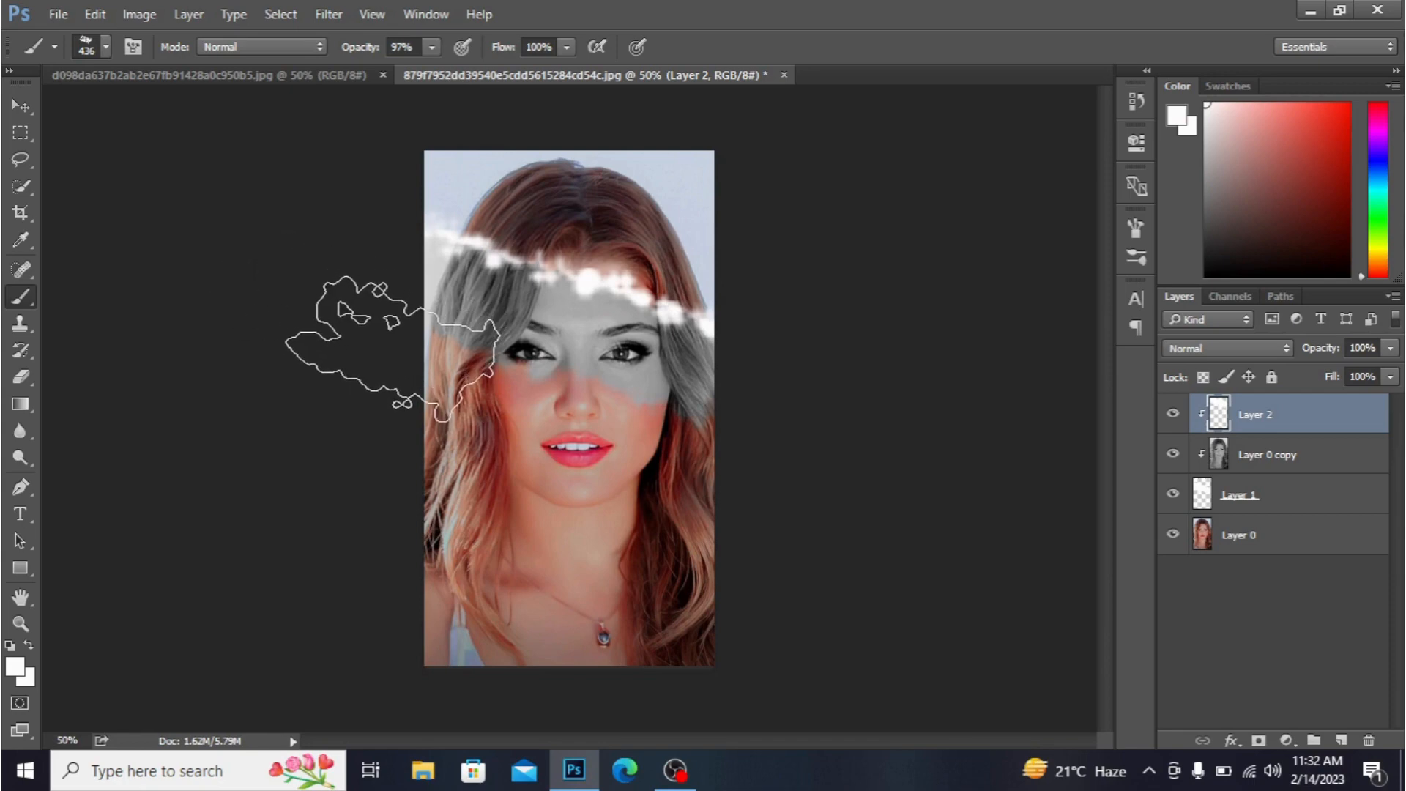
Paint a matching white torn-paper edge along the lower border of the grey band.
{"action": "left_click", "coordinate": [392, 352]}
{"action": "left_click", "coordinate": [392, 351]}
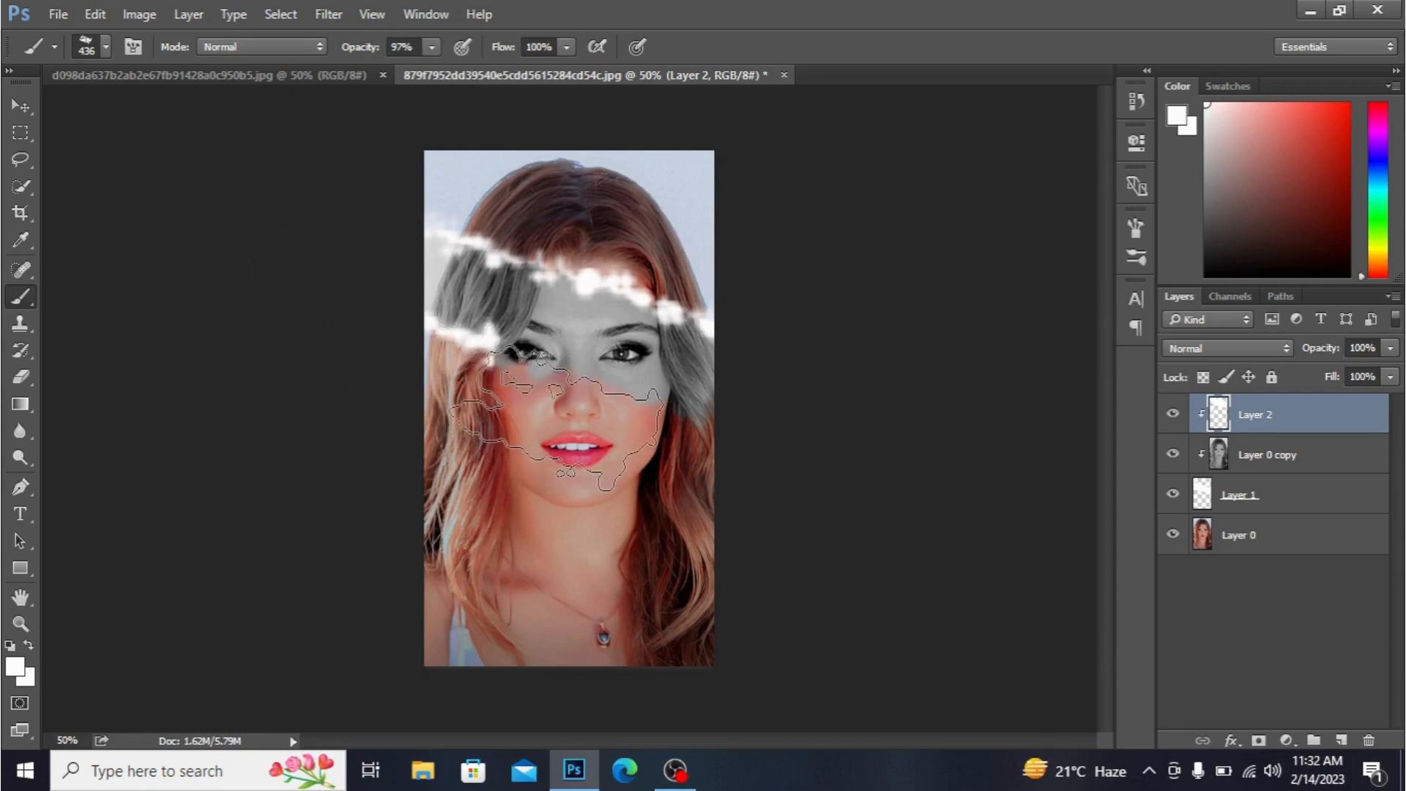
{"action": "left_click", "coordinate": [554, 414]}
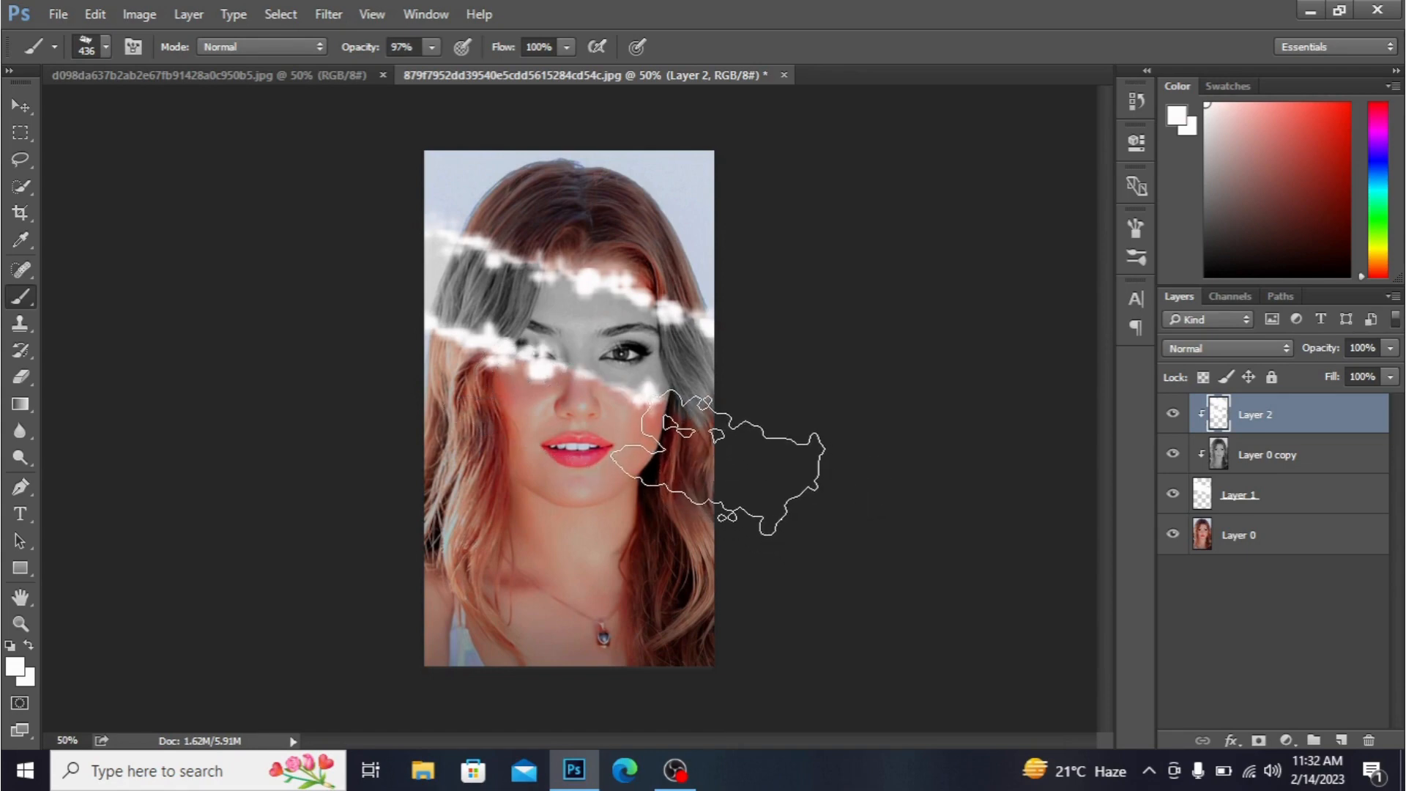
{"action": "left_click", "coordinate": [718, 462]}
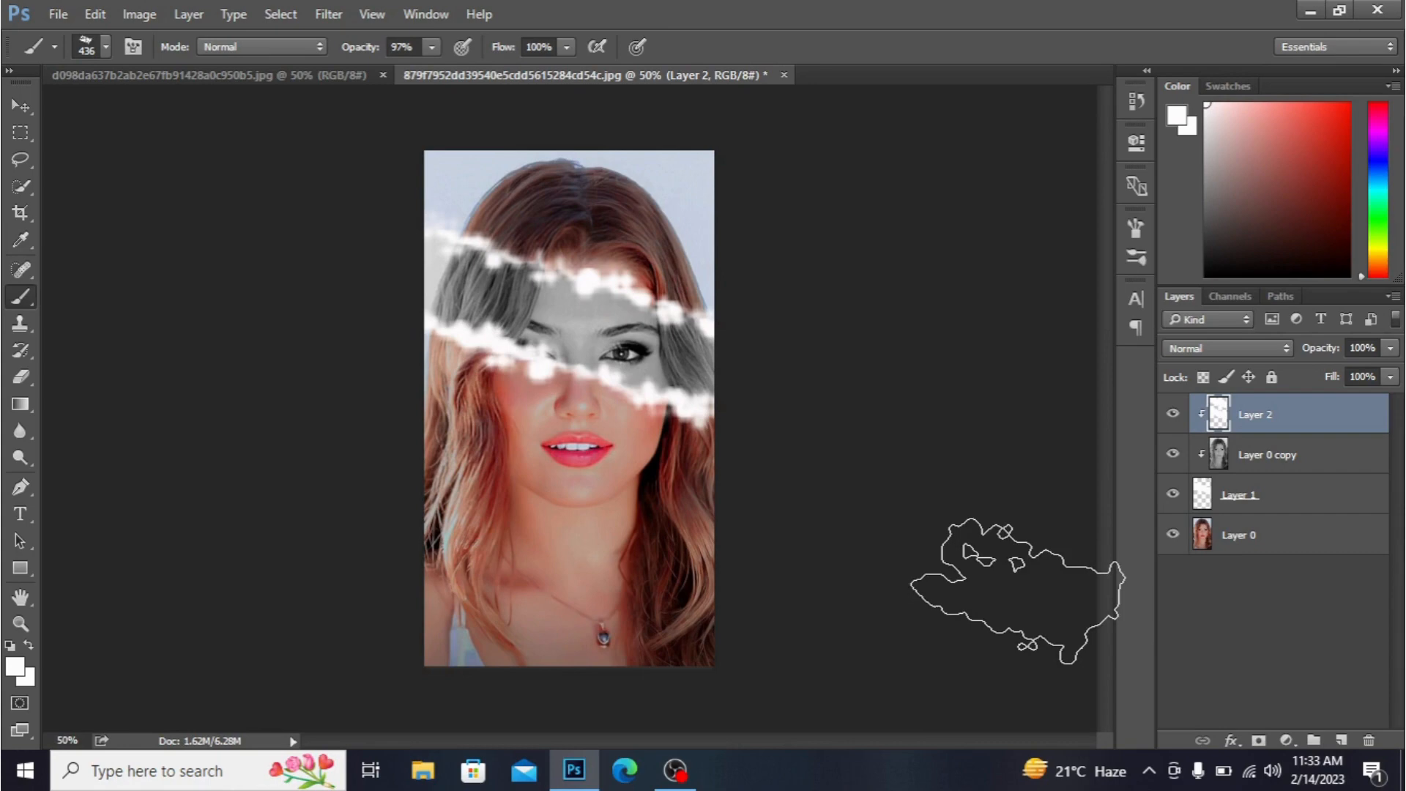
Add a layer mask and a drop shadow to Layer 2 with distance 47 px, spread 74% and size 27 px.
{"action": "left_click", "coordinate": [1259, 741]}
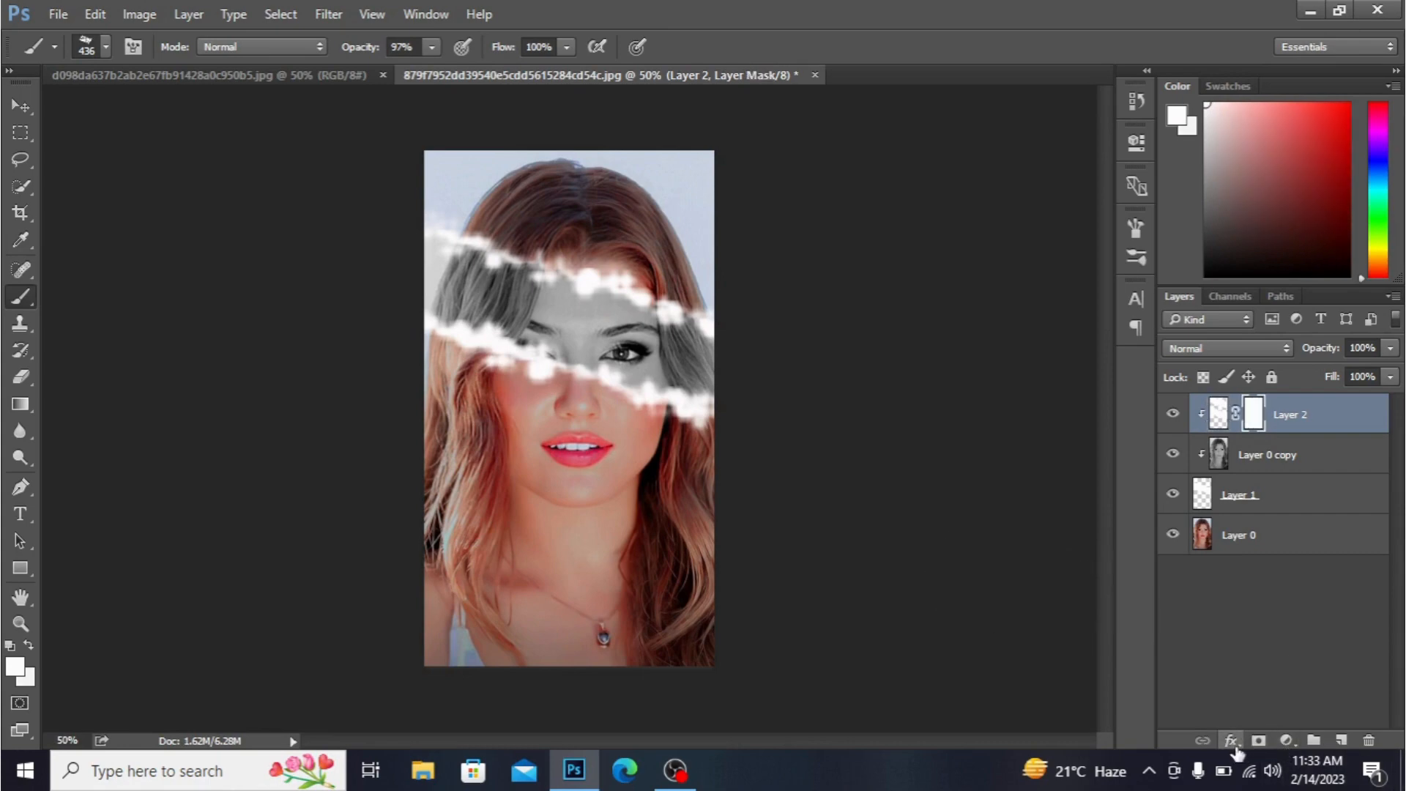
{"action": "left_click", "coordinate": [1234, 744]}
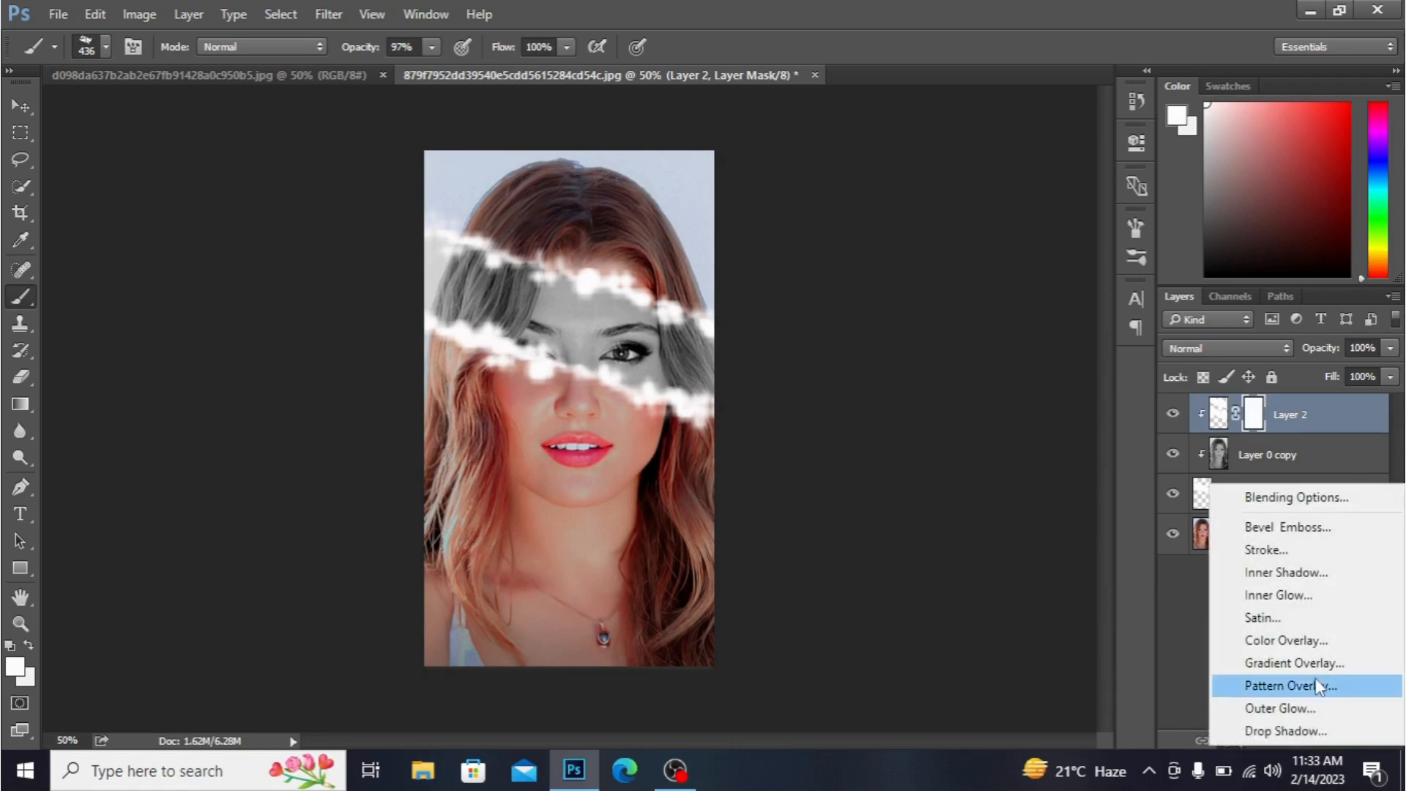
{"action": "left_click", "coordinate": [1311, 731]}
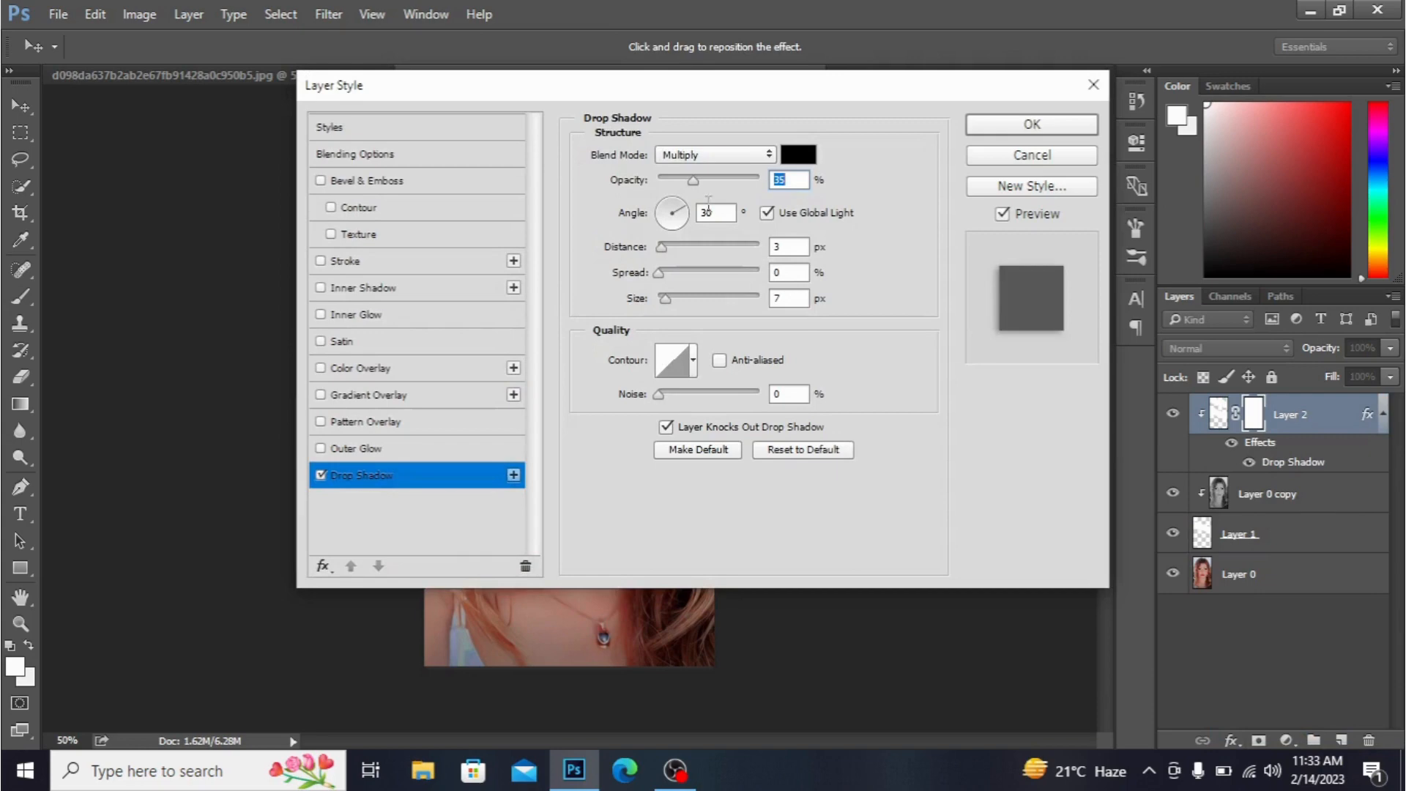
{"action": "left_click_drag", "start_coordinate": [912, 95], "coordinate": [1256, 276]}
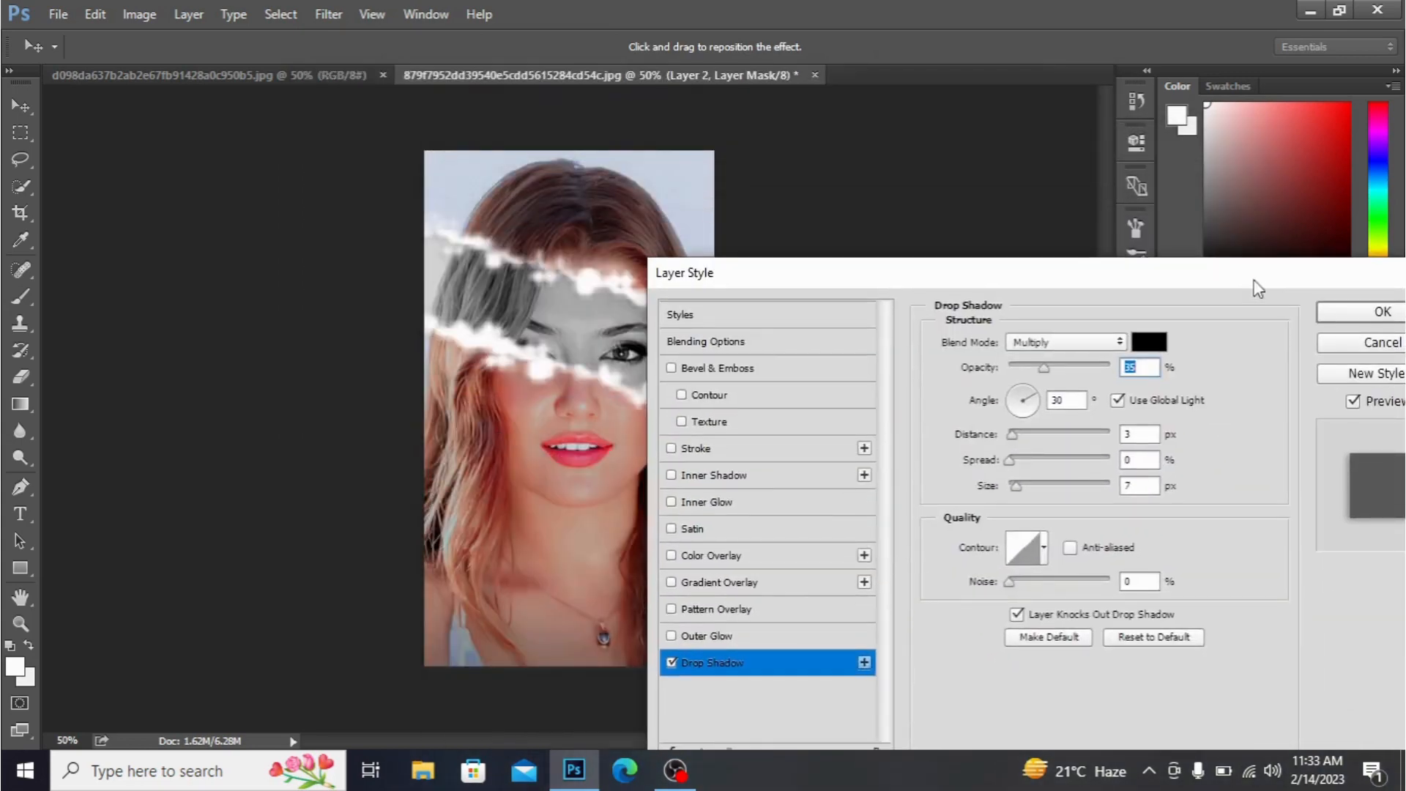
{"action": "left_click_drag", "start_coordinate": [1013, 437], "coordinate": [1089, 459]}
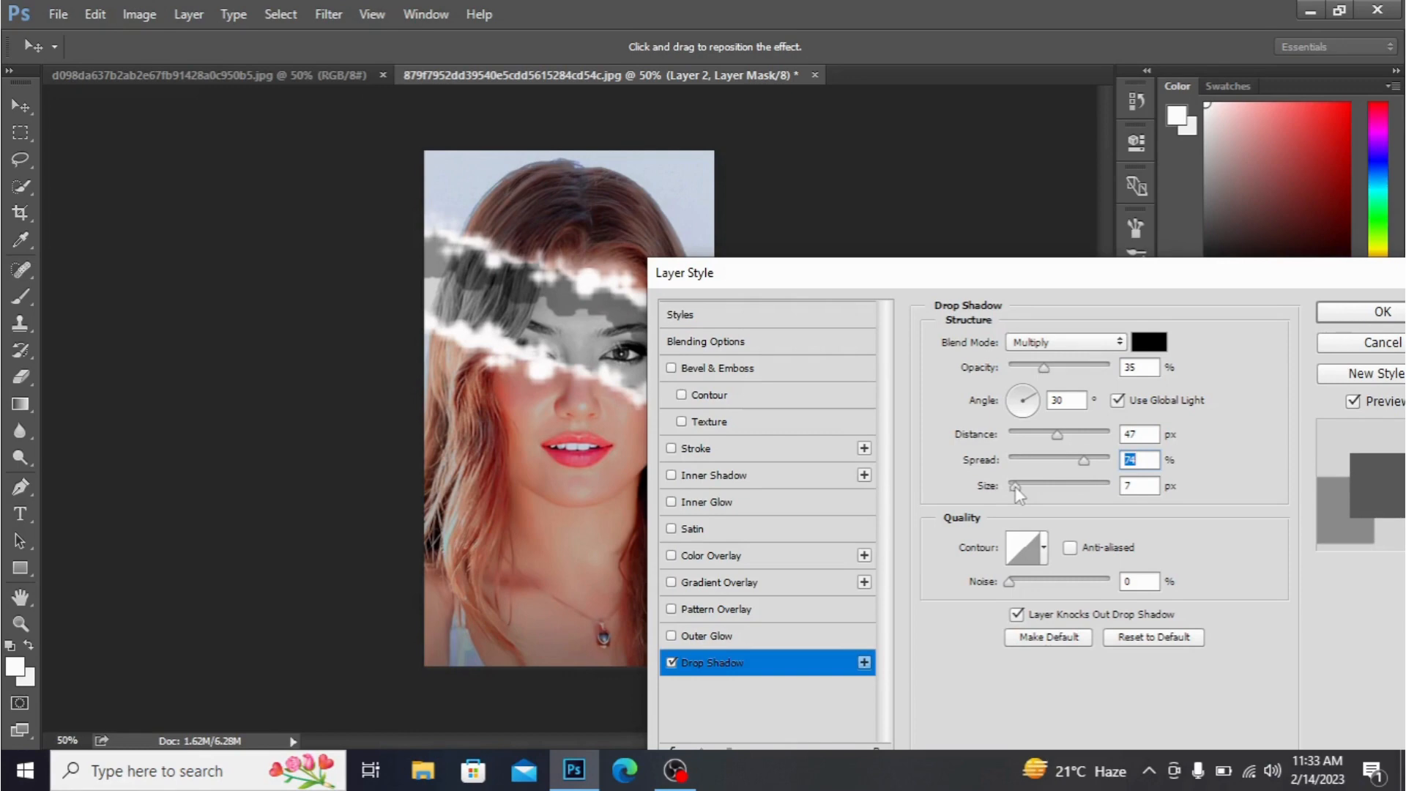
{"action": "mouse_move", "coordinate": [1015, 486]}
{"action": "left_mouse_down"}
{"action": "mouse_move", "coordinate": [1097, 487]}
{"action": "mouse_move", "coordinate": [1026, 491]}
{"action": "left_mouse_up"}
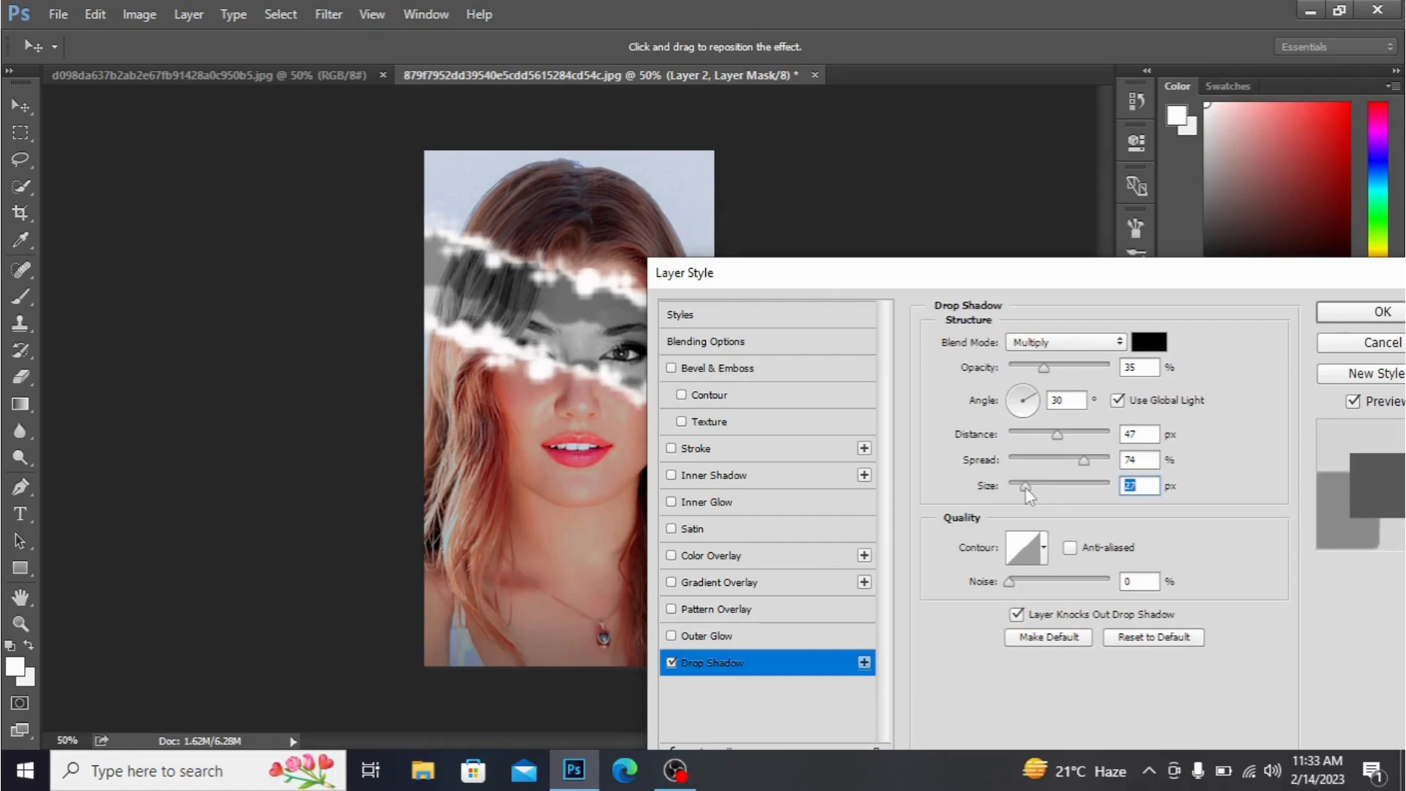
{"action": "left_click", "coordinate": [1375, 314]}
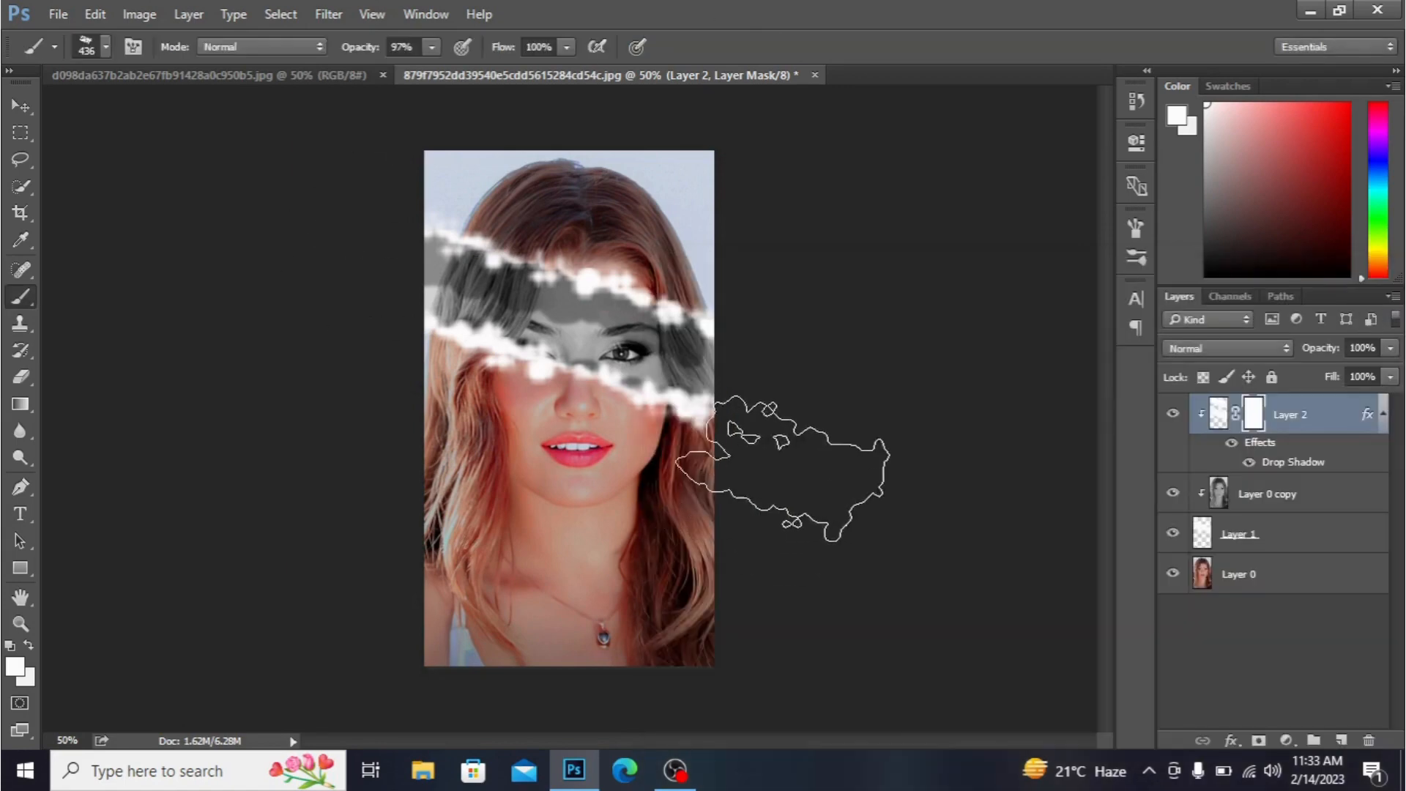